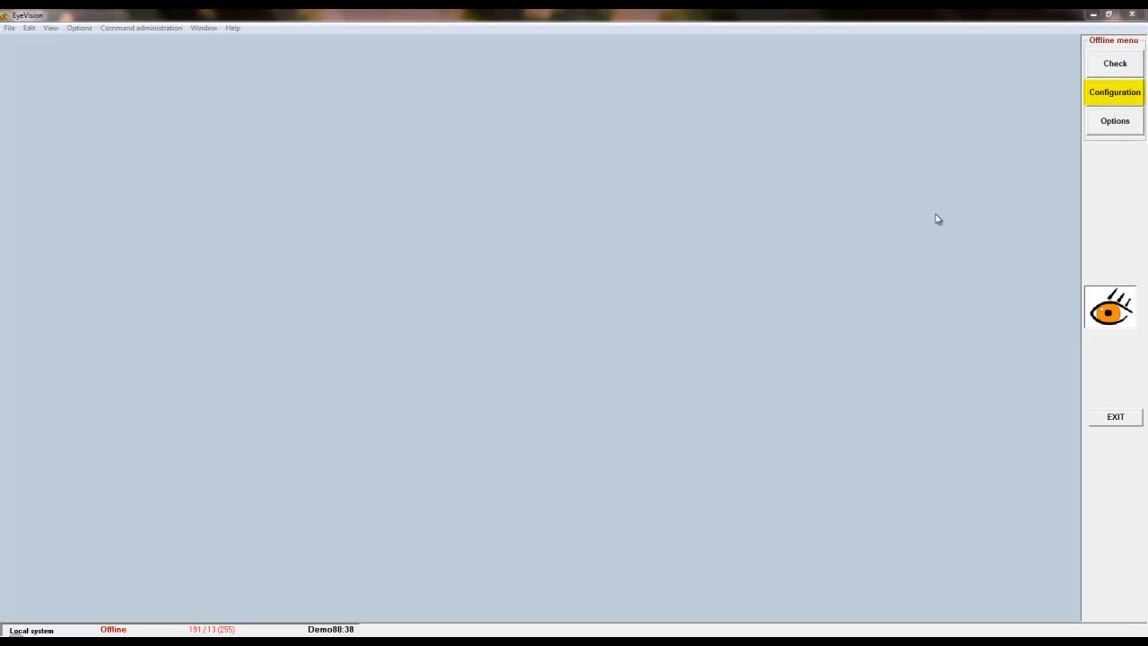
click(1115, 92)
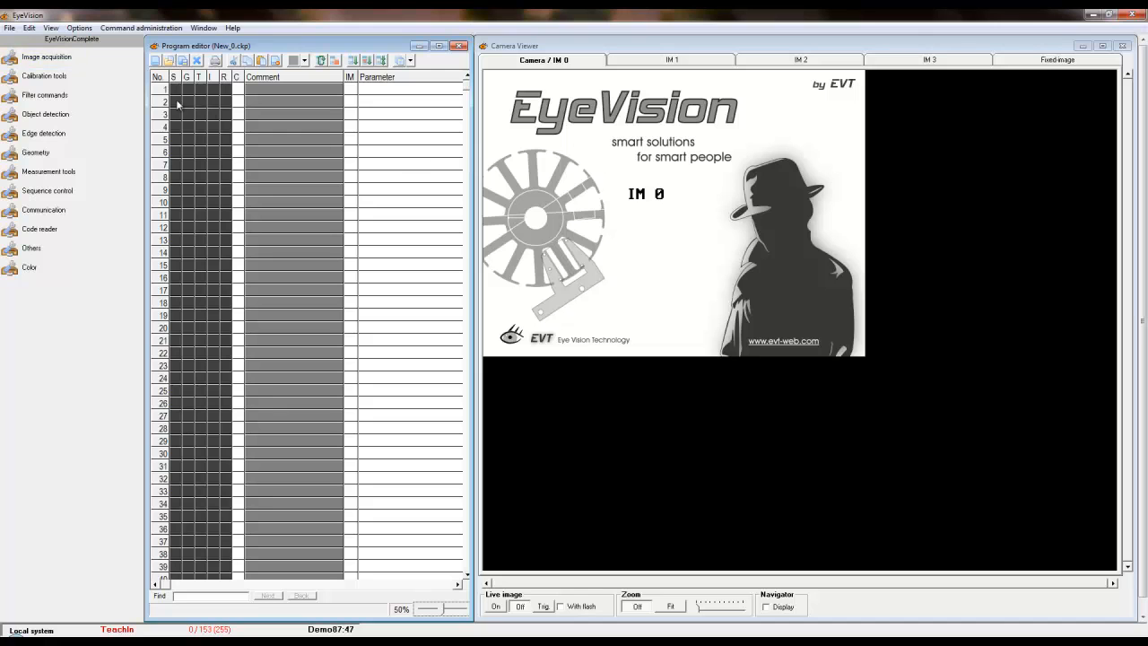
- Add an Image capture command from Image acquisition into the program editor
click(46, 56)
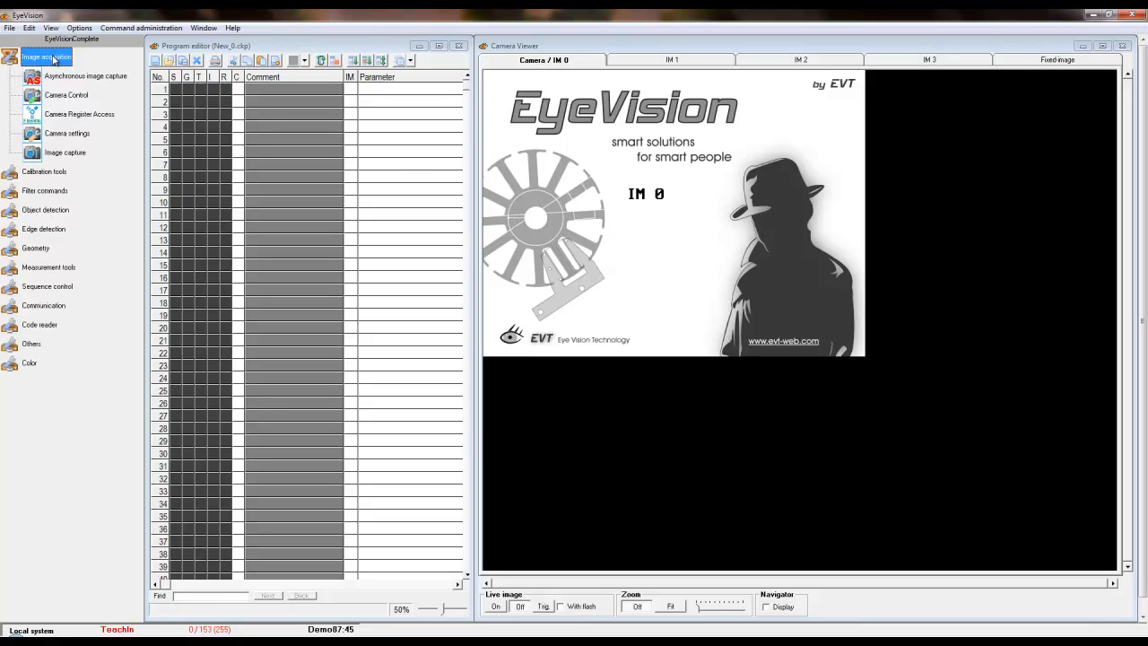
click(59, 153)
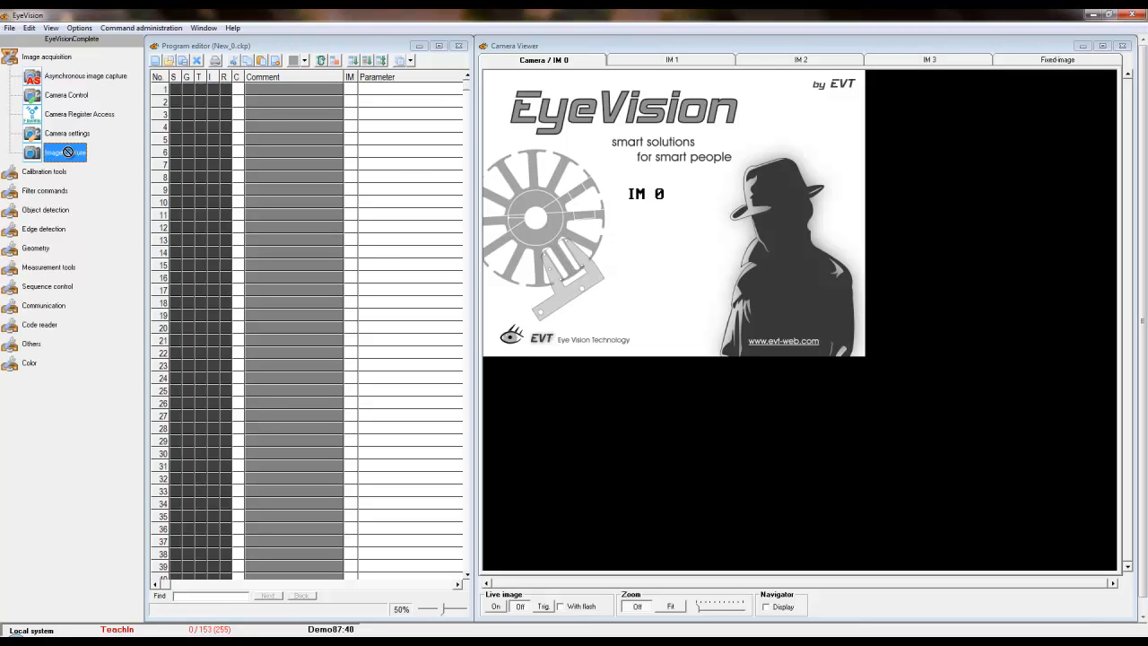
drag(78, 152, 228, 97)
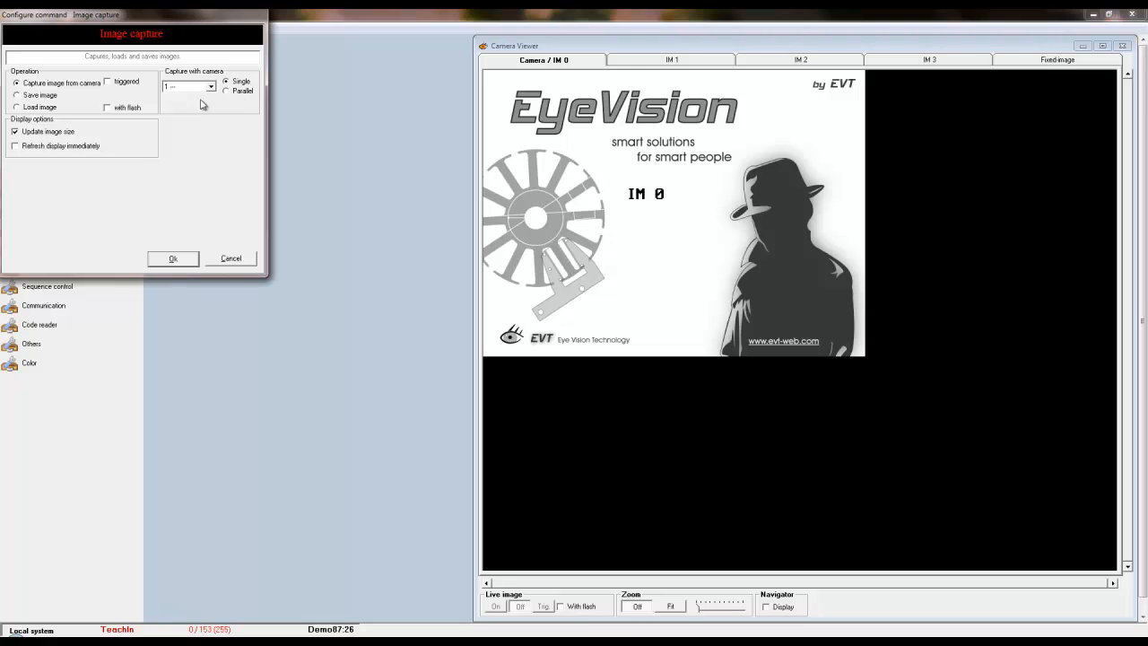
- Set the capture to load HypoEngineCrossover.bmp from file and confirm
click(16, 107)
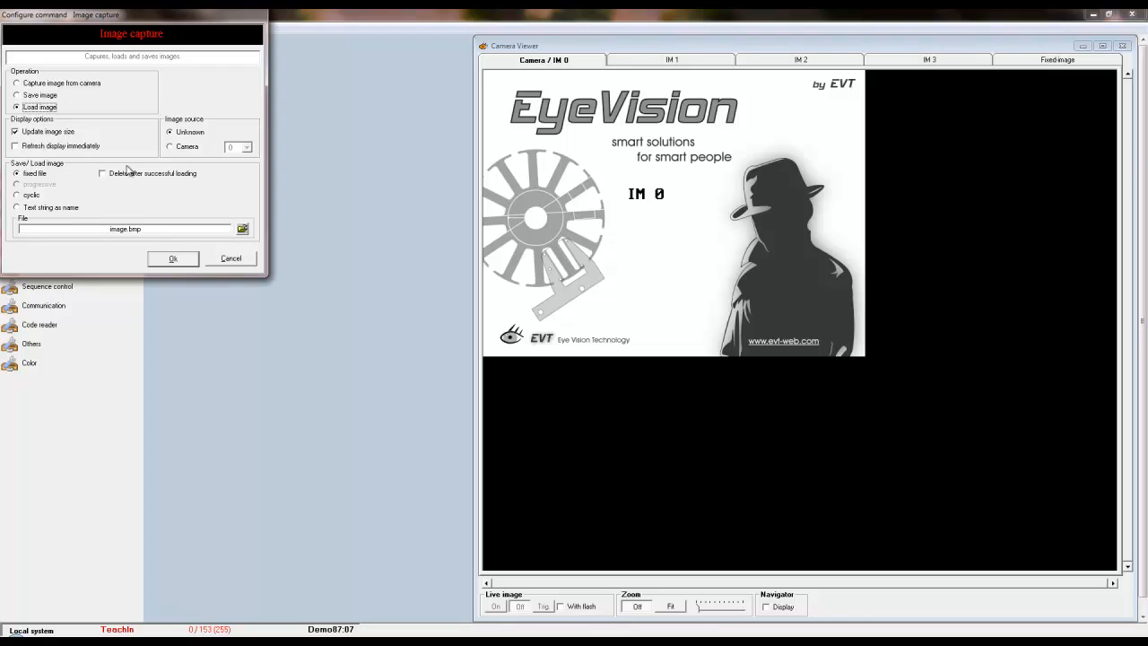
click(243, 231)
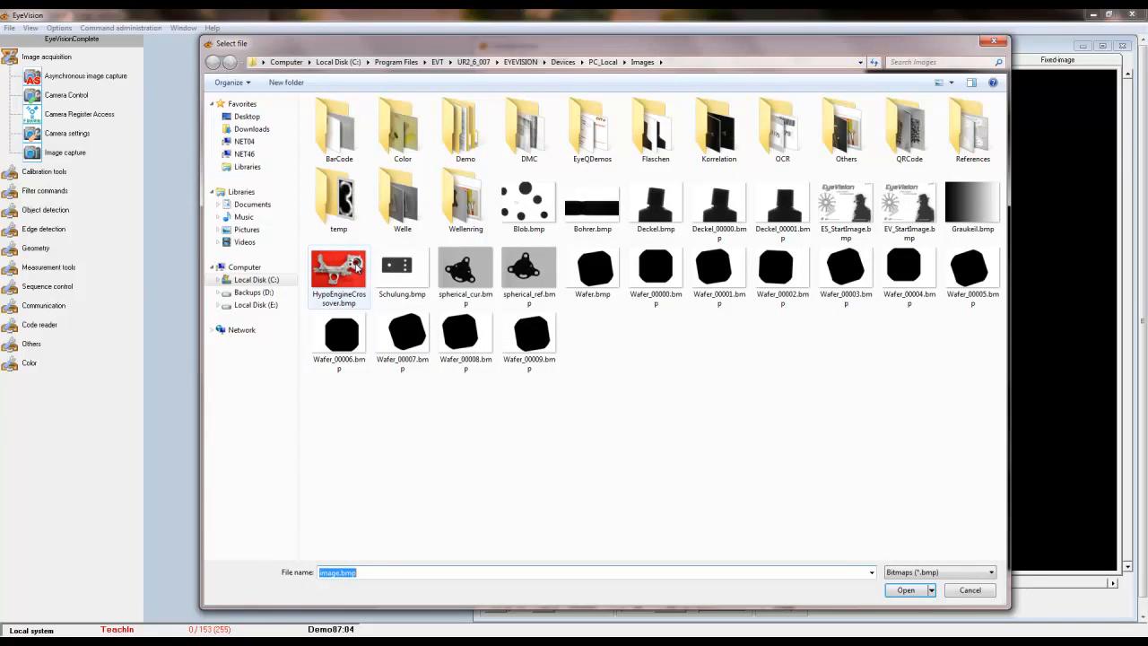
double_click(357, 266)
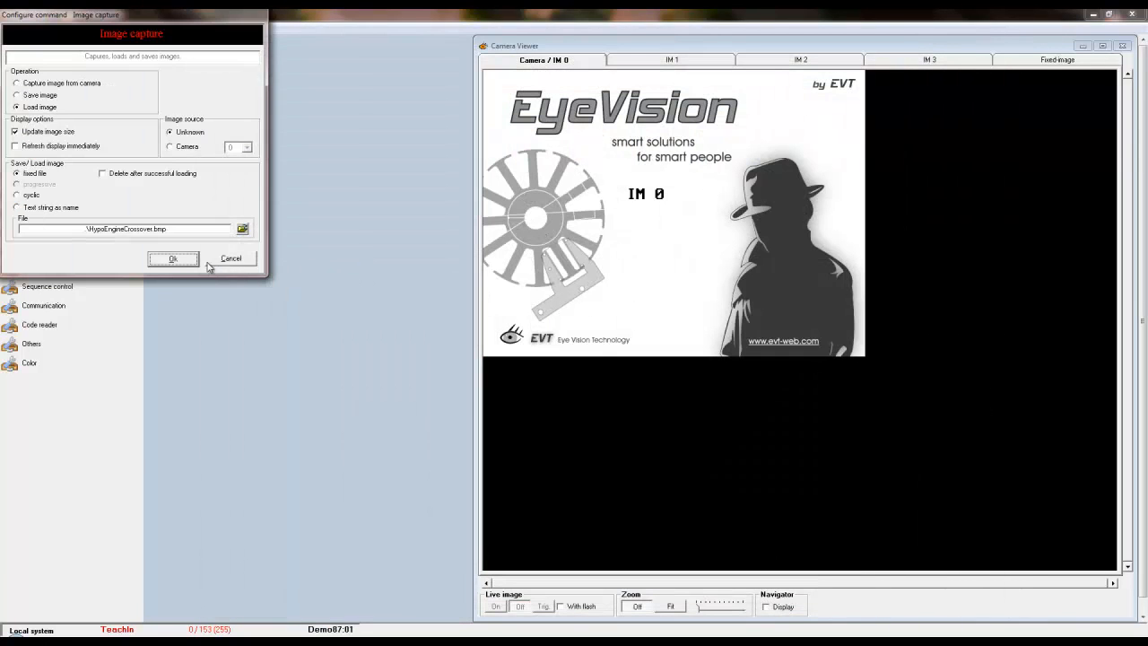
click(173, 259)
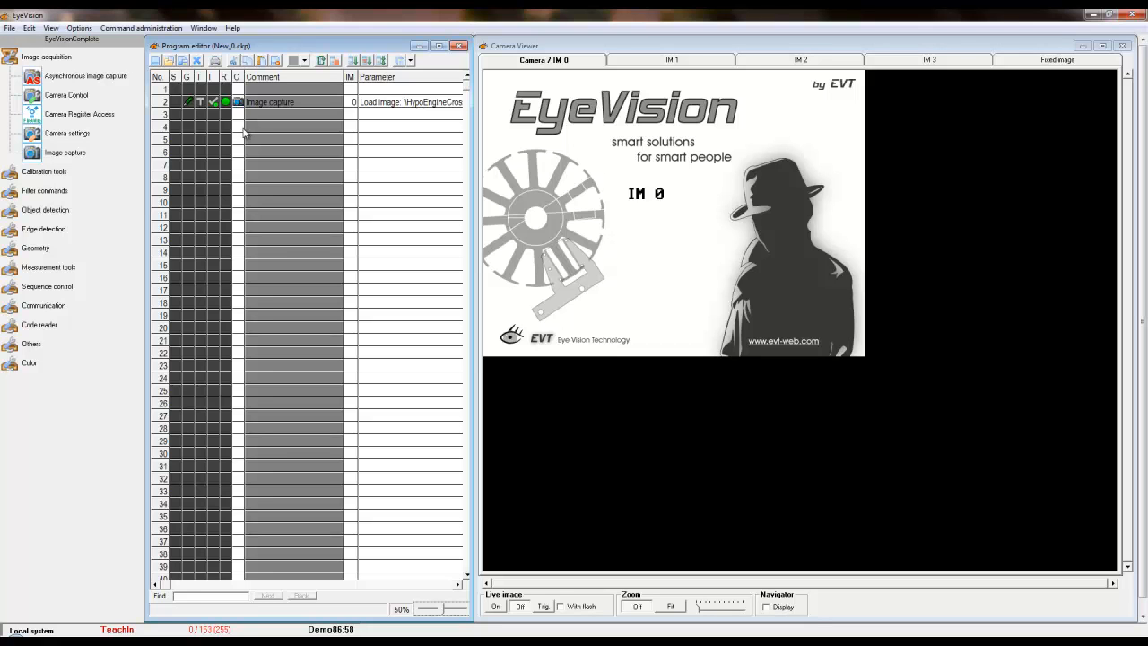
- Run the program to show the crossover part, then expand the Color commands
double_click(240, 128)
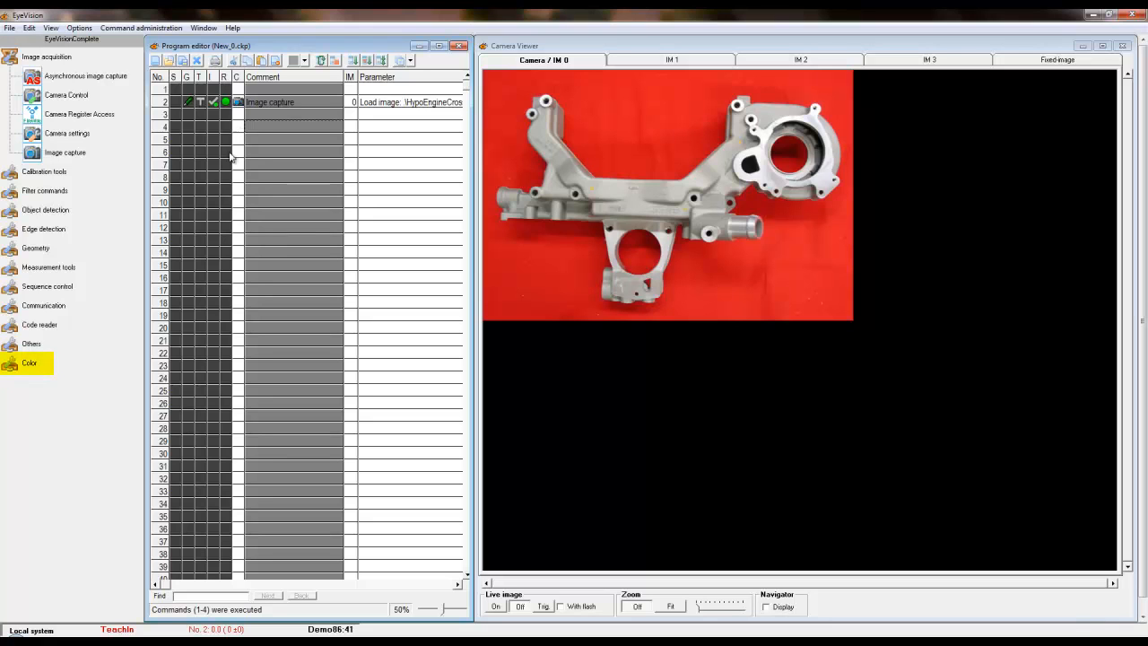
click(32, 365)
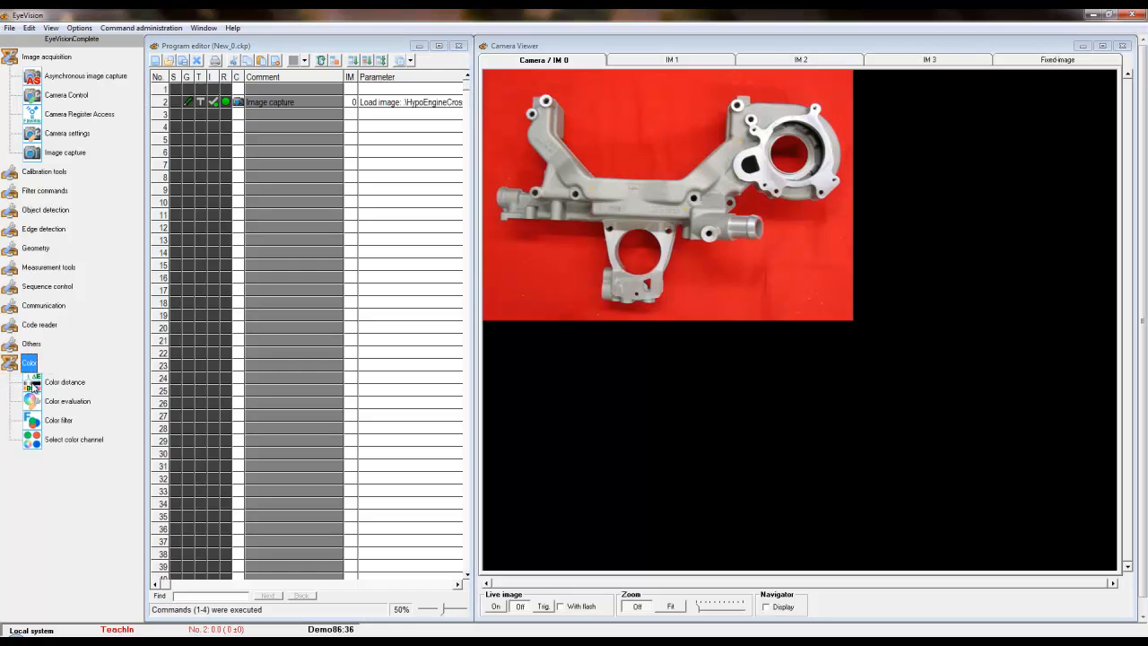
- Add a Color distance step using RGB value, sampling the red background as reference colour
mouse_move(53, 382)
mouse_down()
mouse_move(190, 217)
mouse_move(240, 131)
mouse_up()
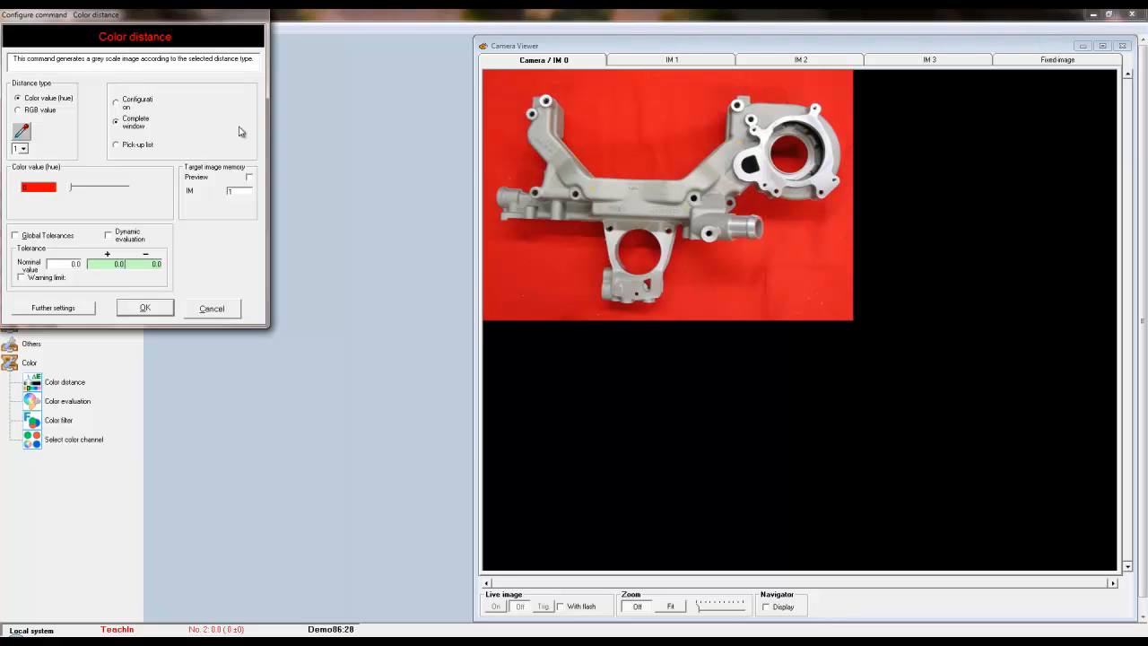
click(40, 110)
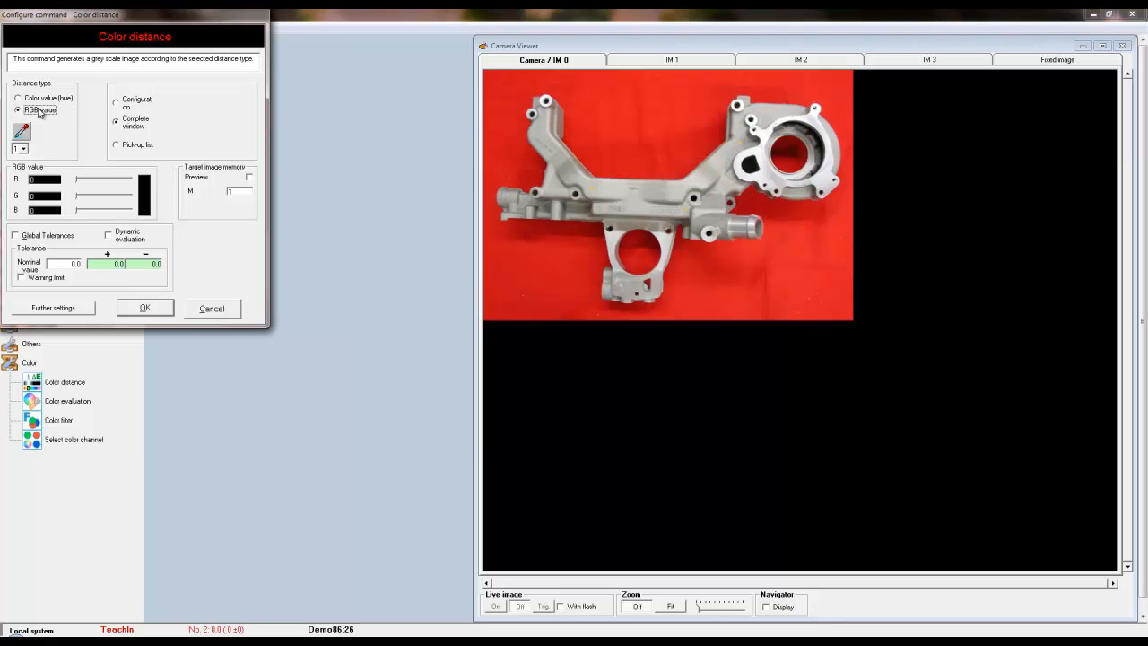
click(21, 131)
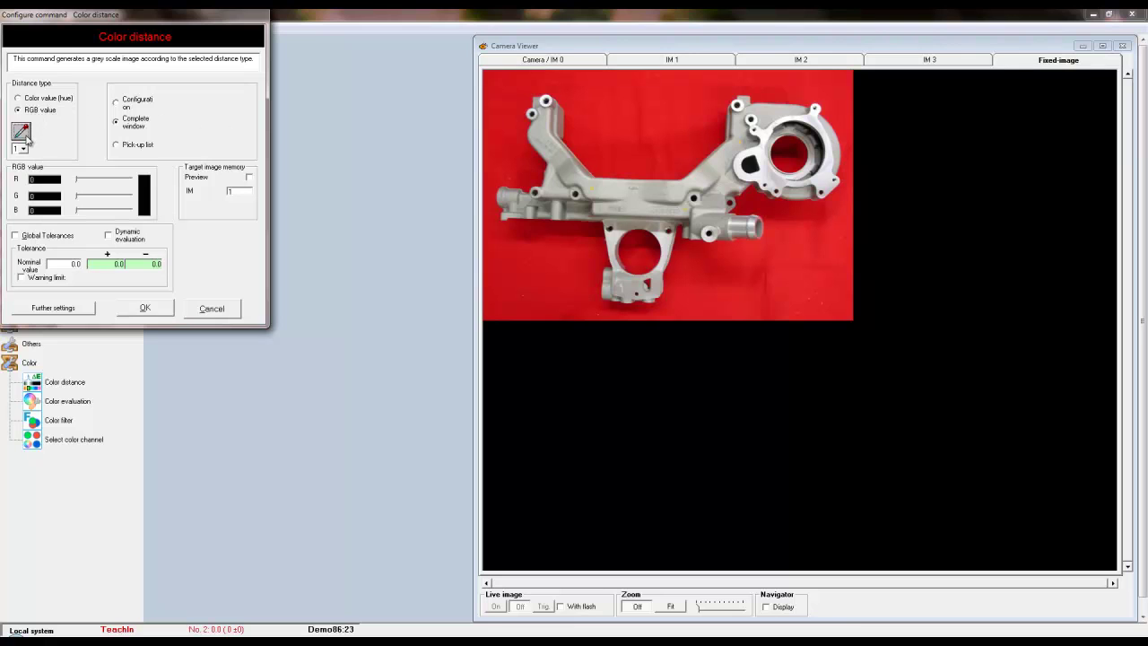
click(768, 207)
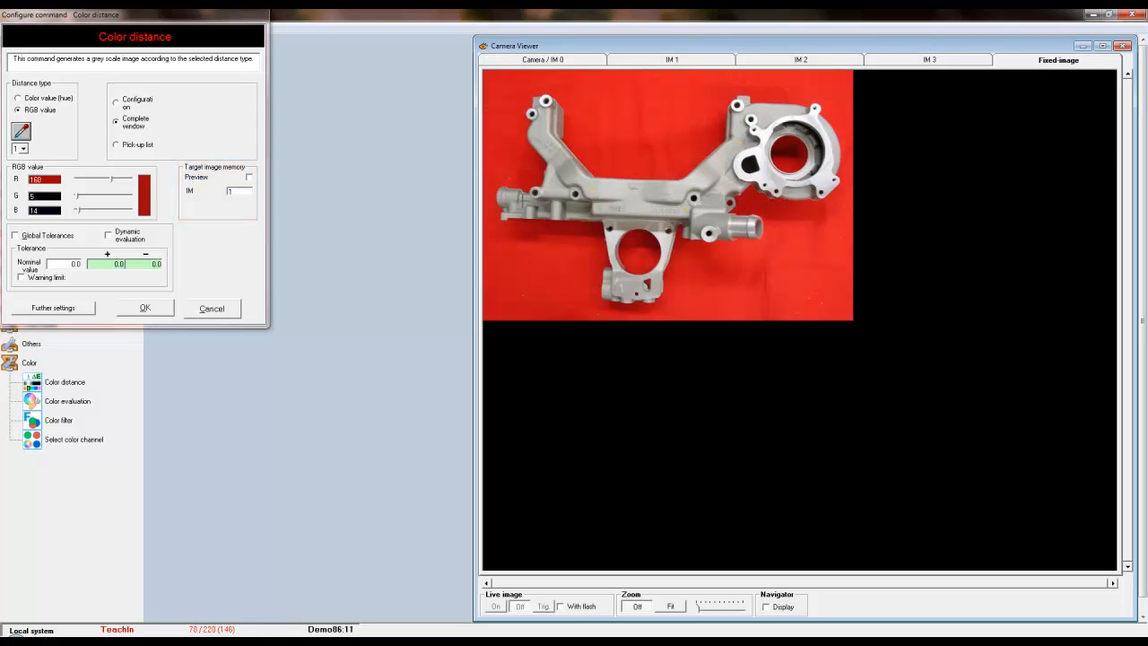
- Confirm the colour distance, run the program and view the grayscale IM 1 result
click(148, 308)
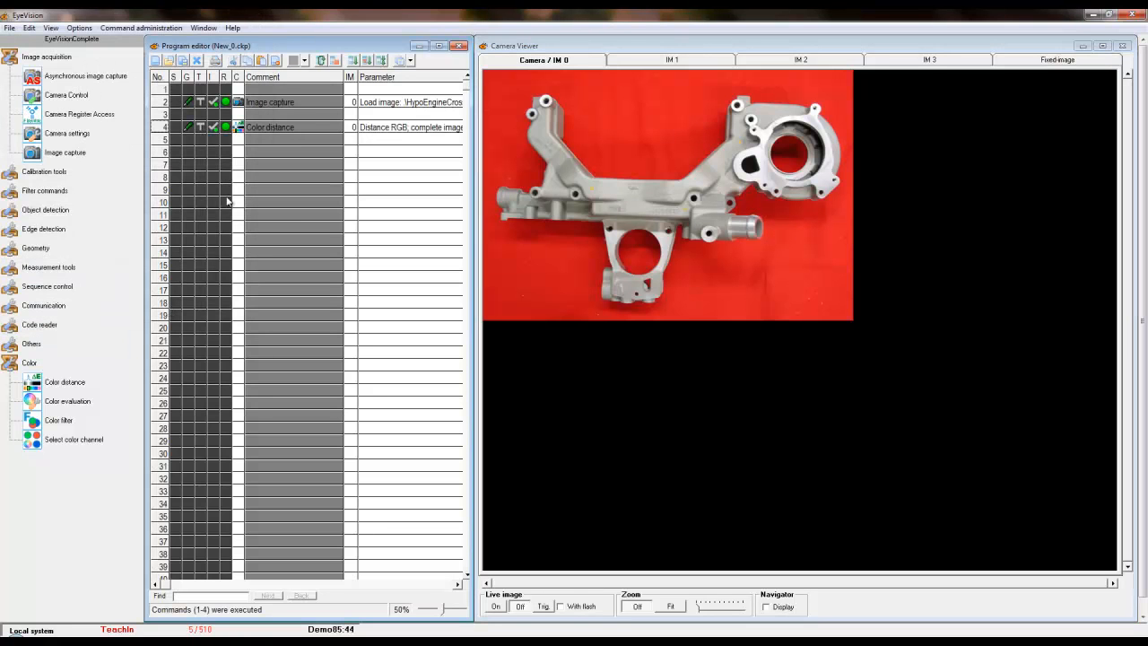
click(239, 150)
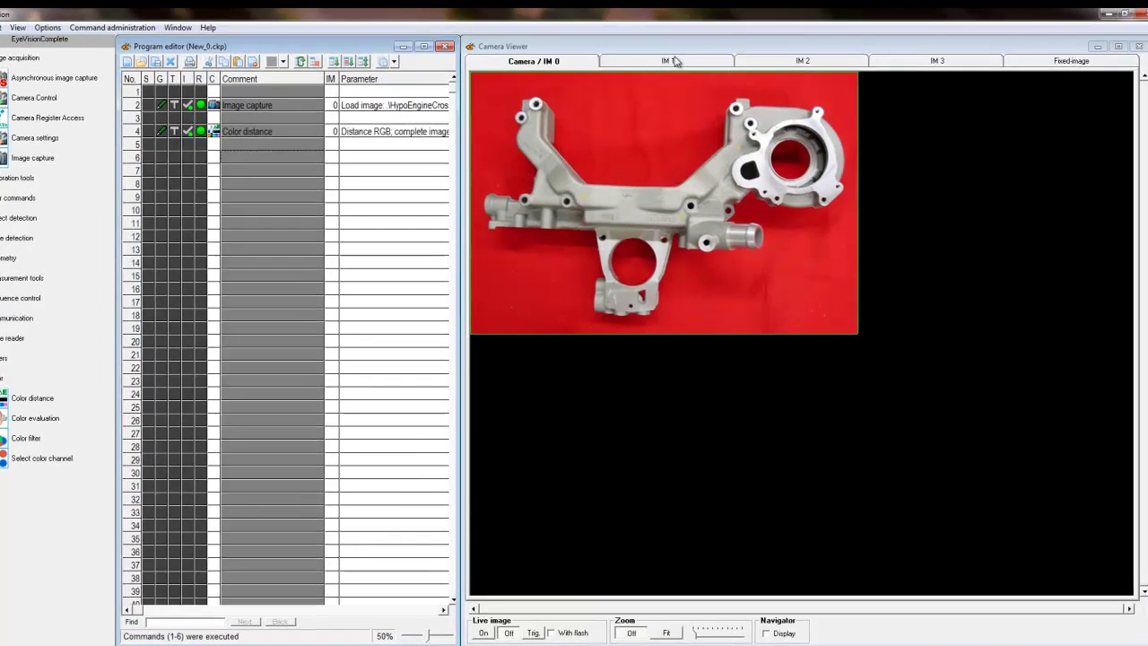
click(674, 61)
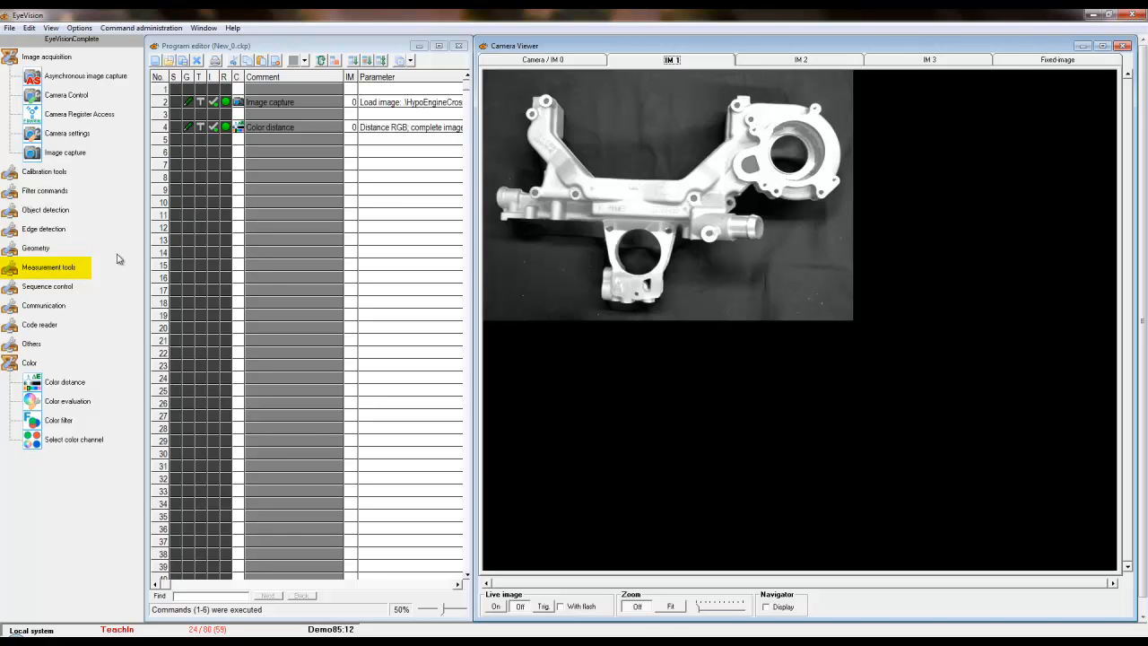
- Add a Free caliper step from Measurement tools and bring up its caliper placement view
click(49, 268)
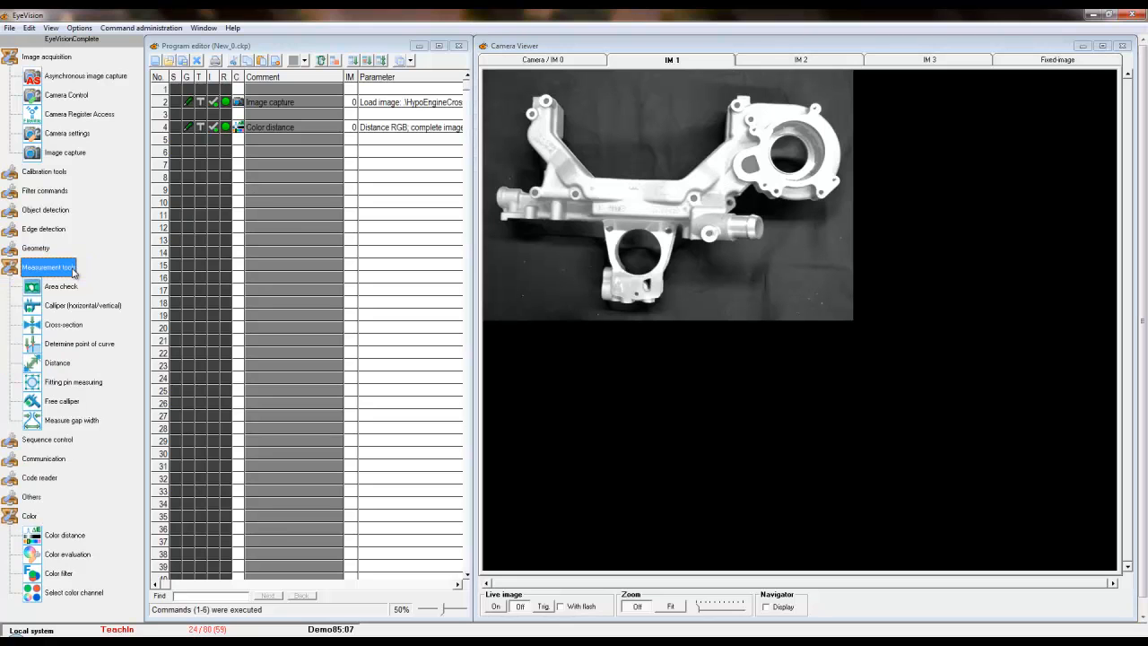
drag(54, 400, 238, 155)
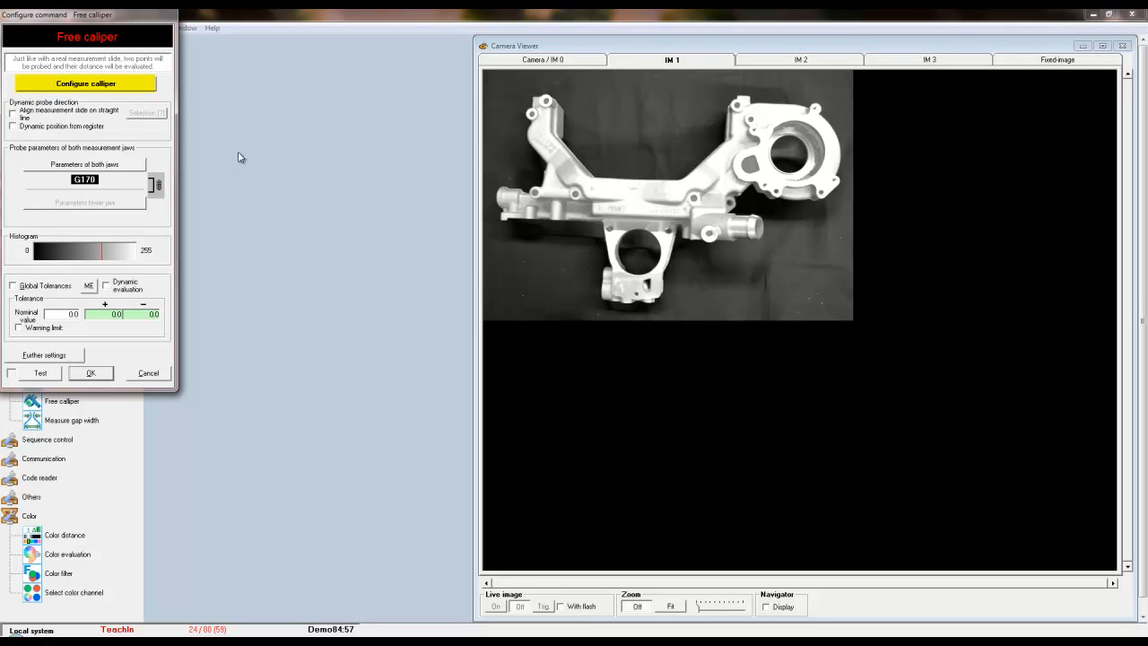
click(144, 85)
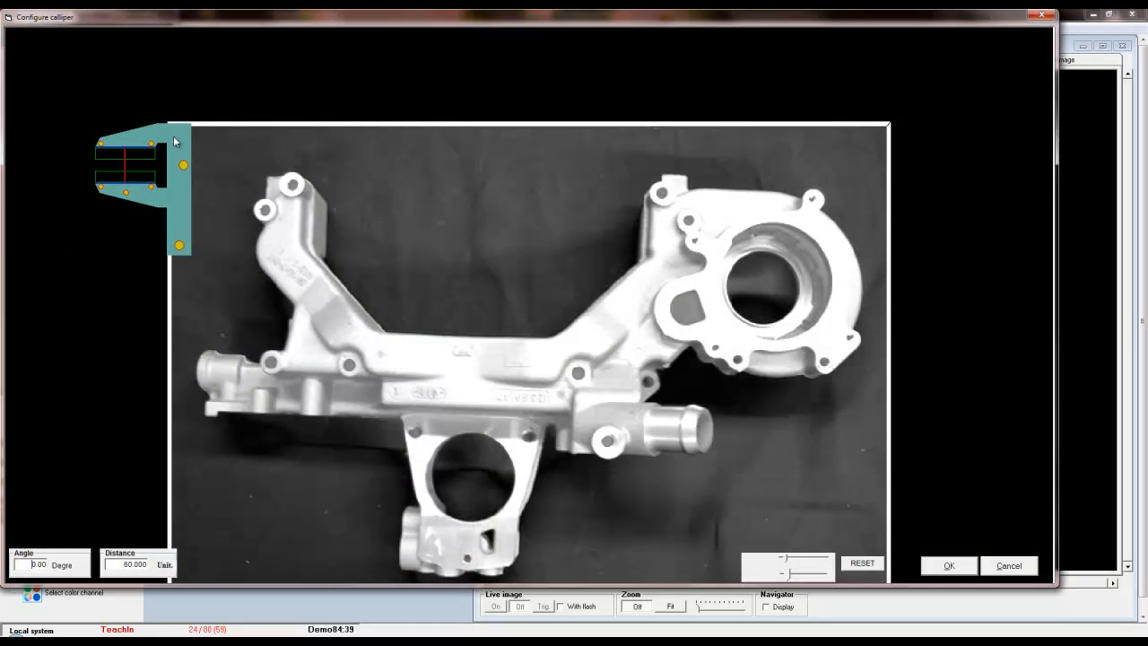
mouse_move(182, 163)
mouse_down()
mouse_move(266, 184)
mouse_move(513, 190)
mouse_up()
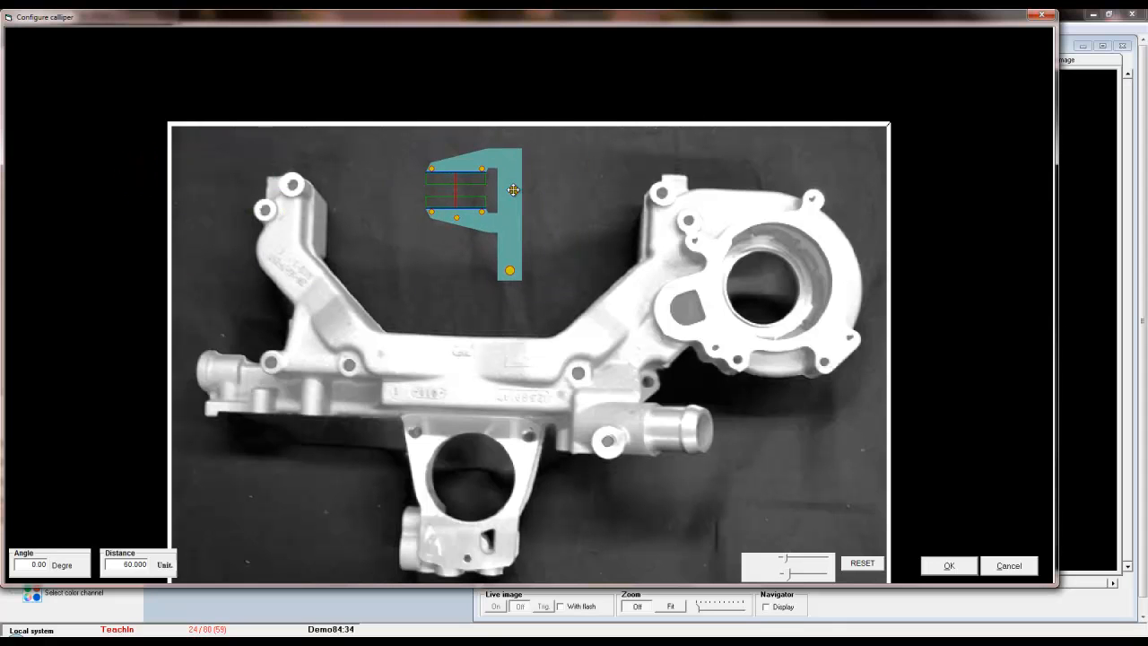
mouse_move(509, 271)
mouse_down()
mouse_move(556, 230)
mouse_move(439, 254)
mouse_move(506, 271)
mouse_up()
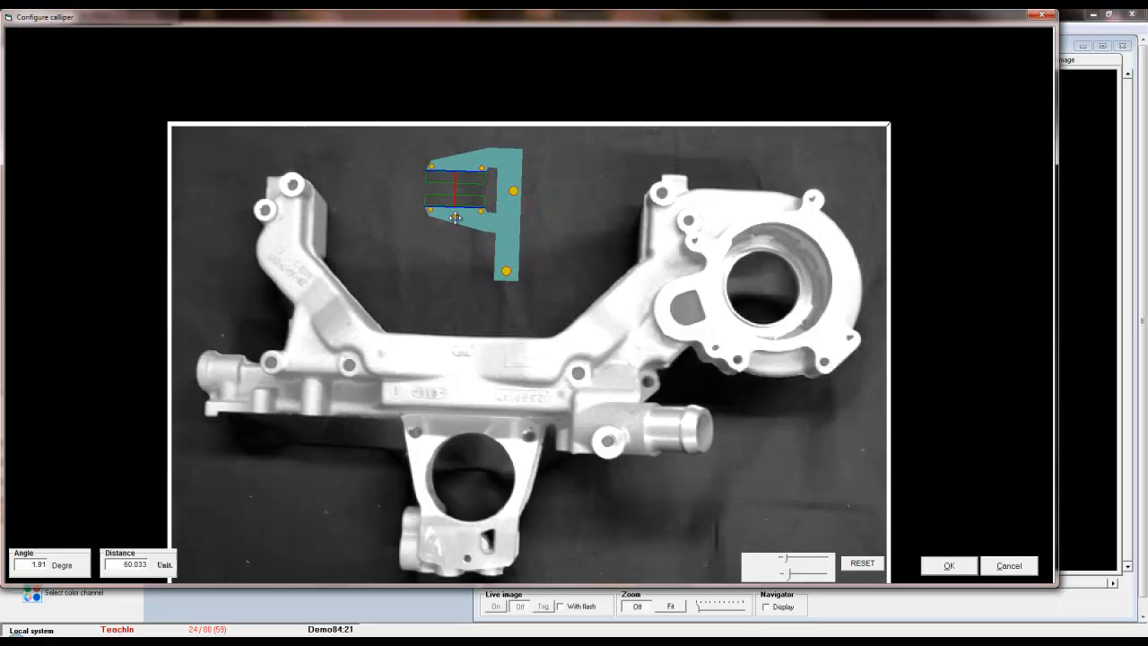
mouse_move(456, 218)
mouse_down()
mouse_move(450, 366)
mouse_move(450, 289)
mouse_move(382, 285)
mouse_up()
mouse_move(433, 169)
mouse_down()
mouse_move(467, 175)
mouse_move(454, 169)
mouse_up()
drag(434, 285, 449, 287)
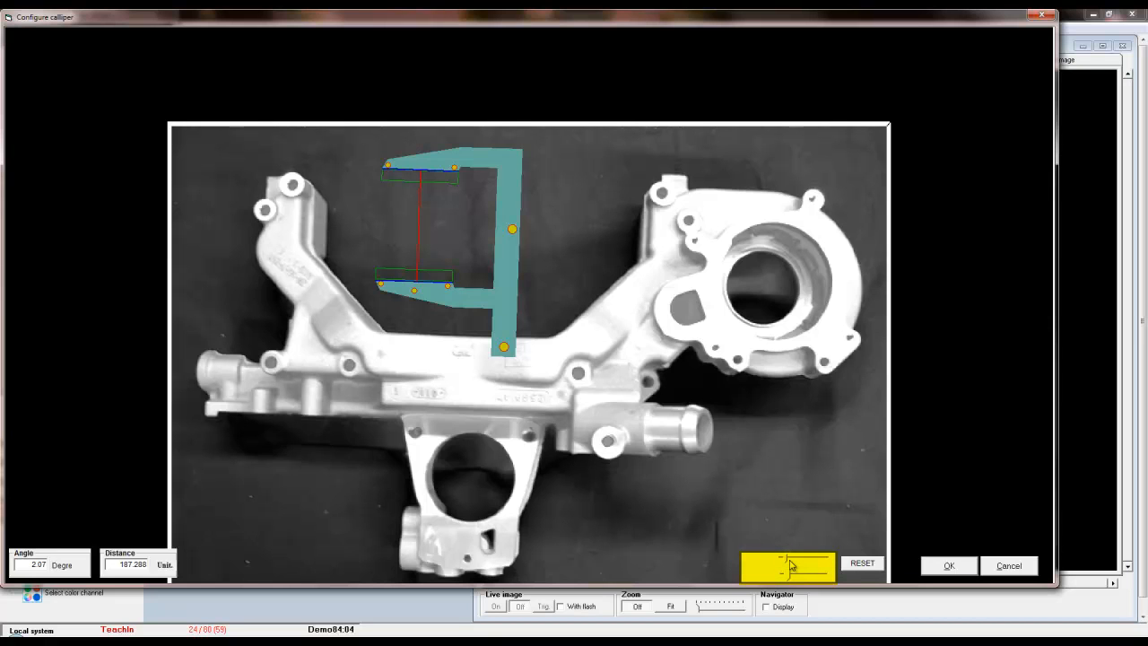
drag(796, 562, 789, 564)
drag(794, 575, 789, 575)
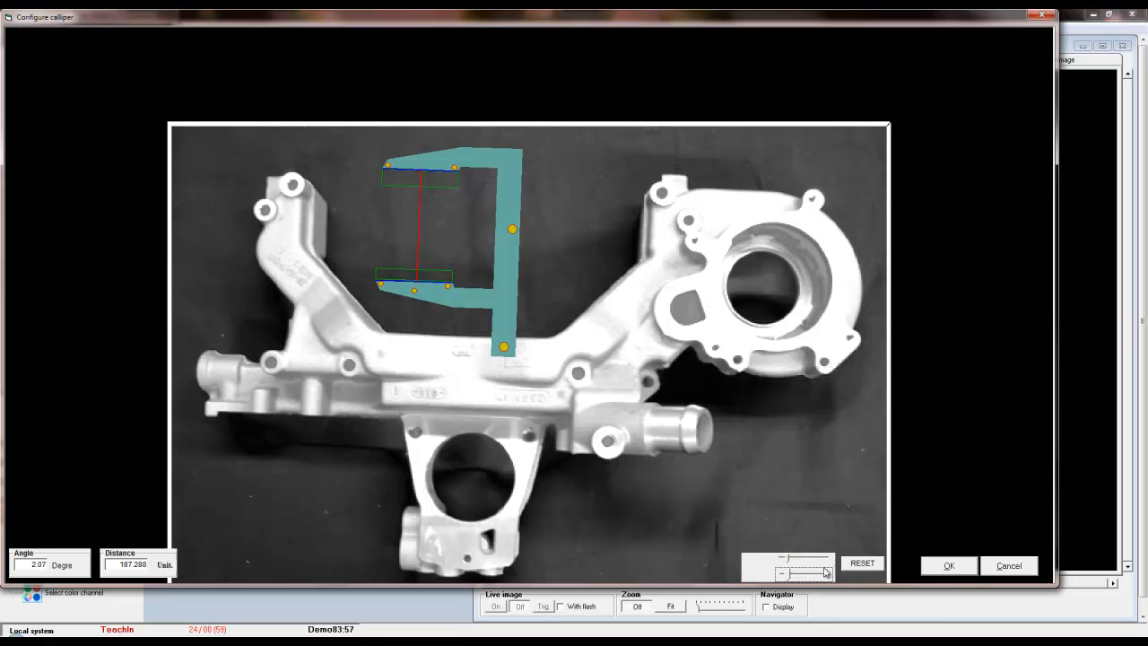
click(862, 564)
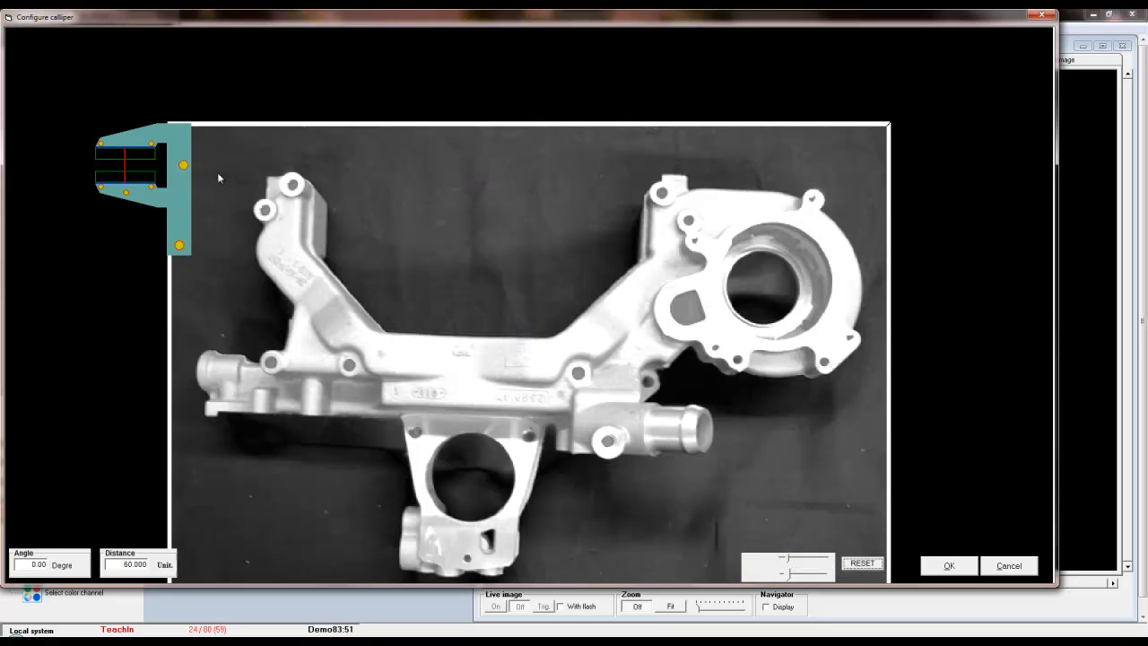
- Place the caliper across the round bore at right, distance 371.000, and accept it
mouse_move(184, 163)
mouse_down()
mouse_move(828, 247)
mouse_move(817, 187)
mouse_up()
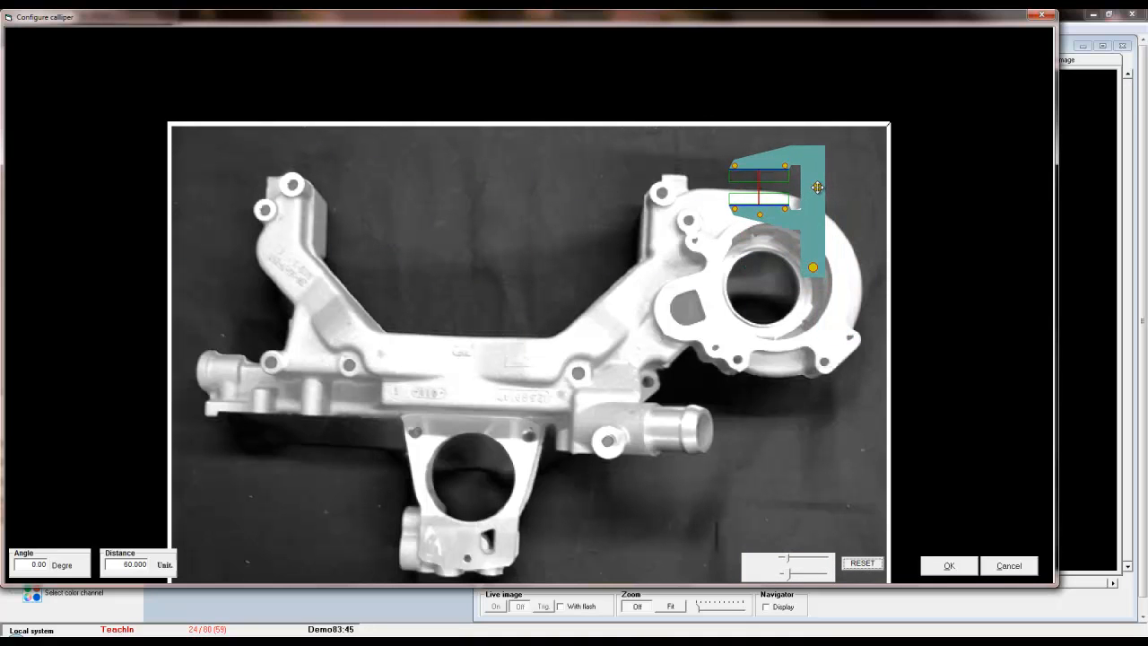
drag(763, 214, 763, 404)
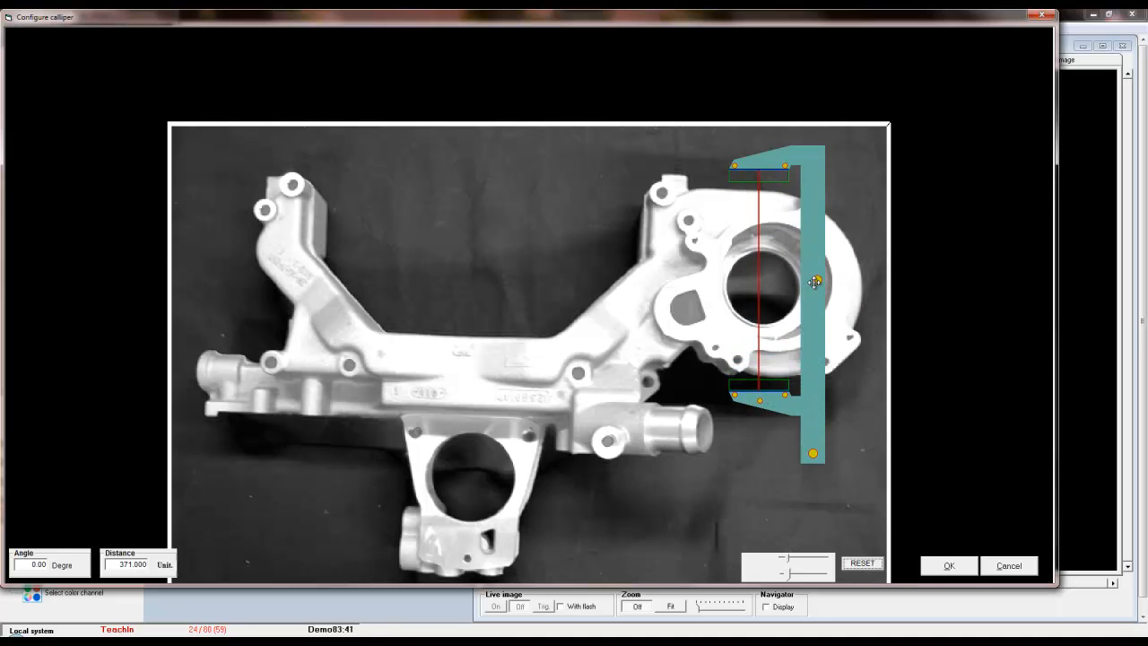
drag(815, 281, 826, 286)
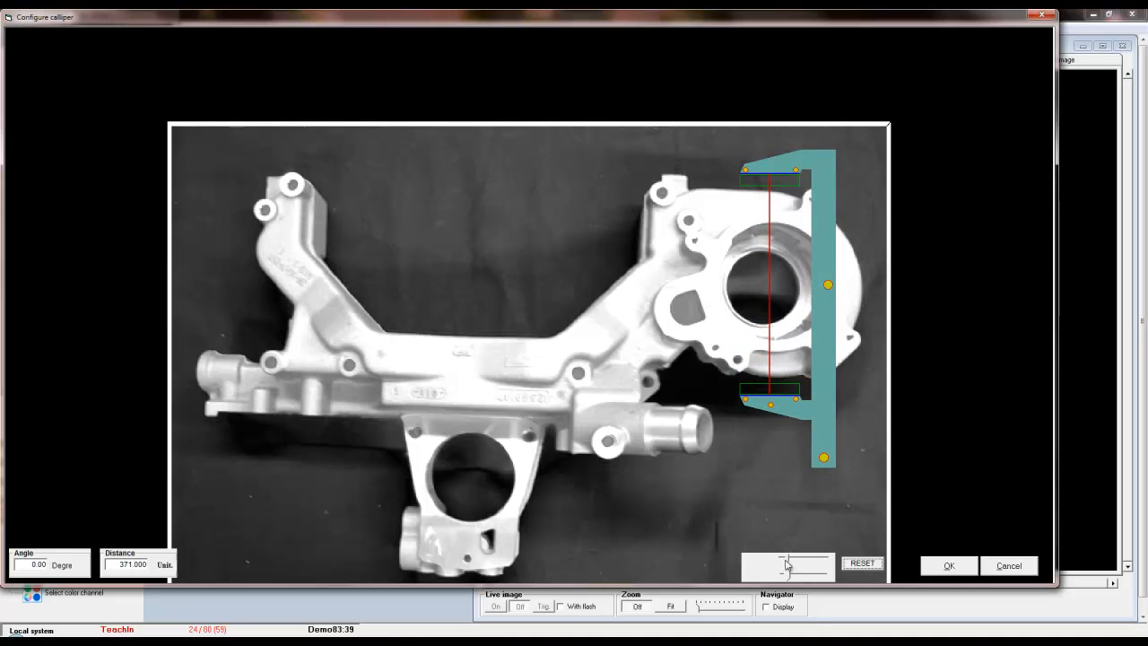
drag(787, 563, 793, 578)
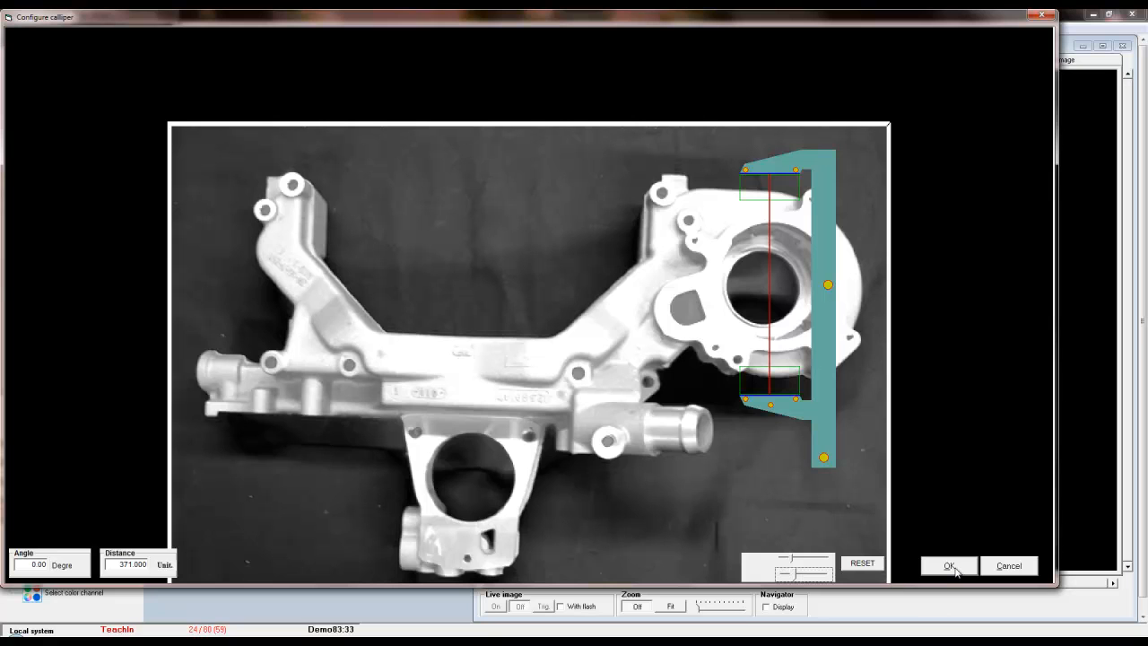
click(950, 566)
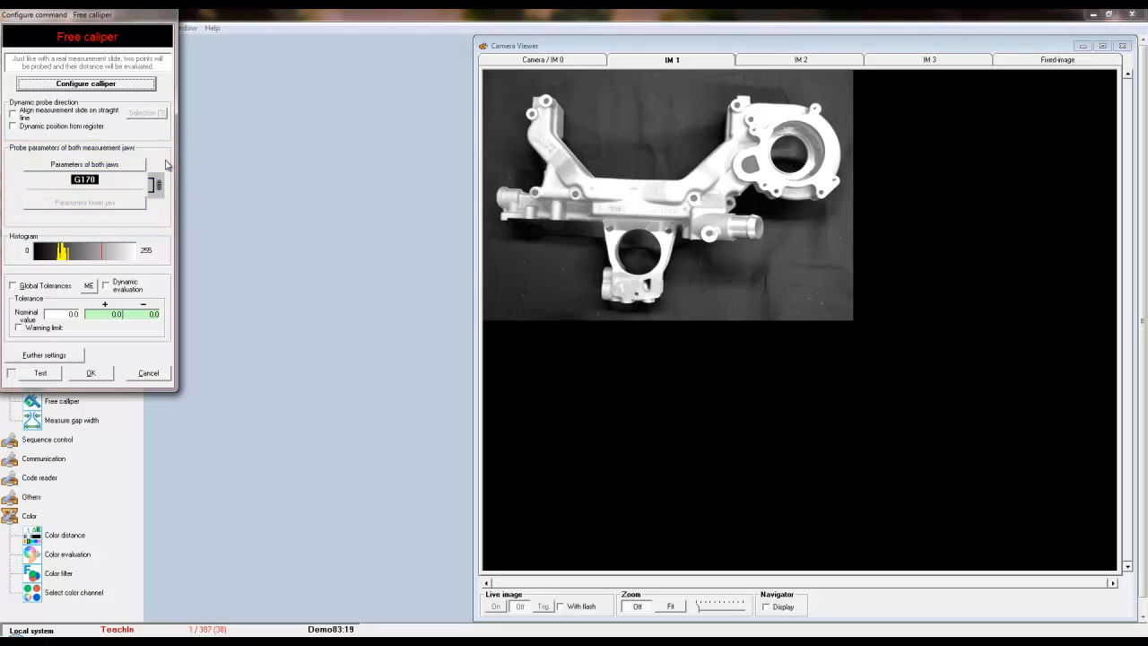
- Set both jaws to probe for bright objects and keep them linked to shared parameters
click(138, 169)
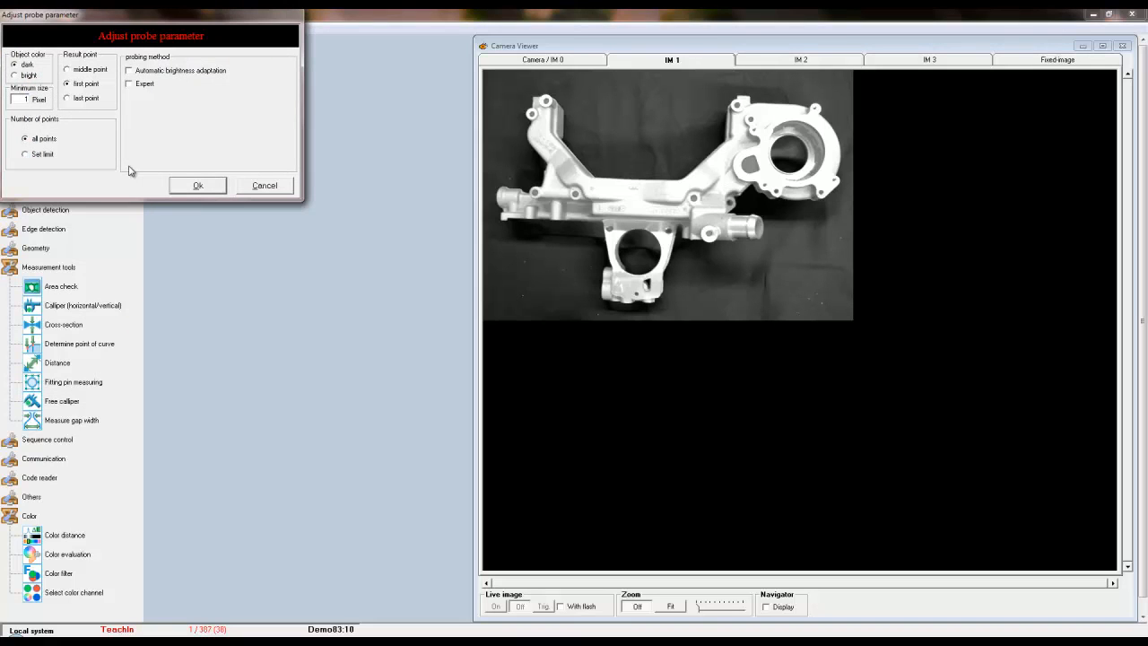
click(16, 75)
click(198, 185)
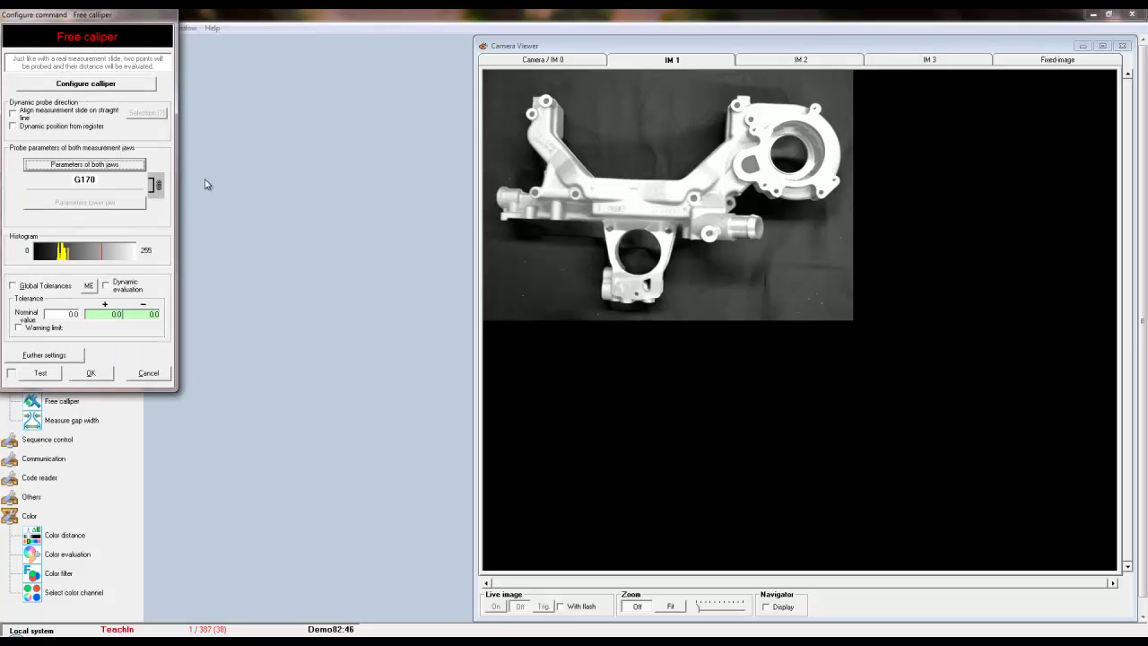
click(158, 186)
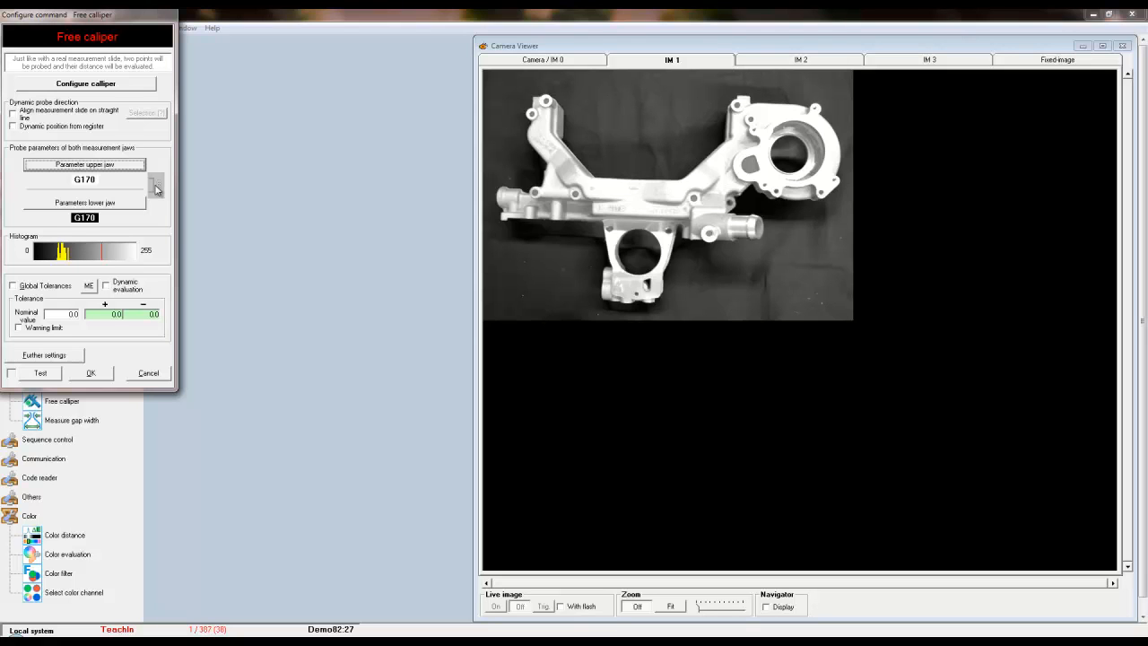
click(157, 186)
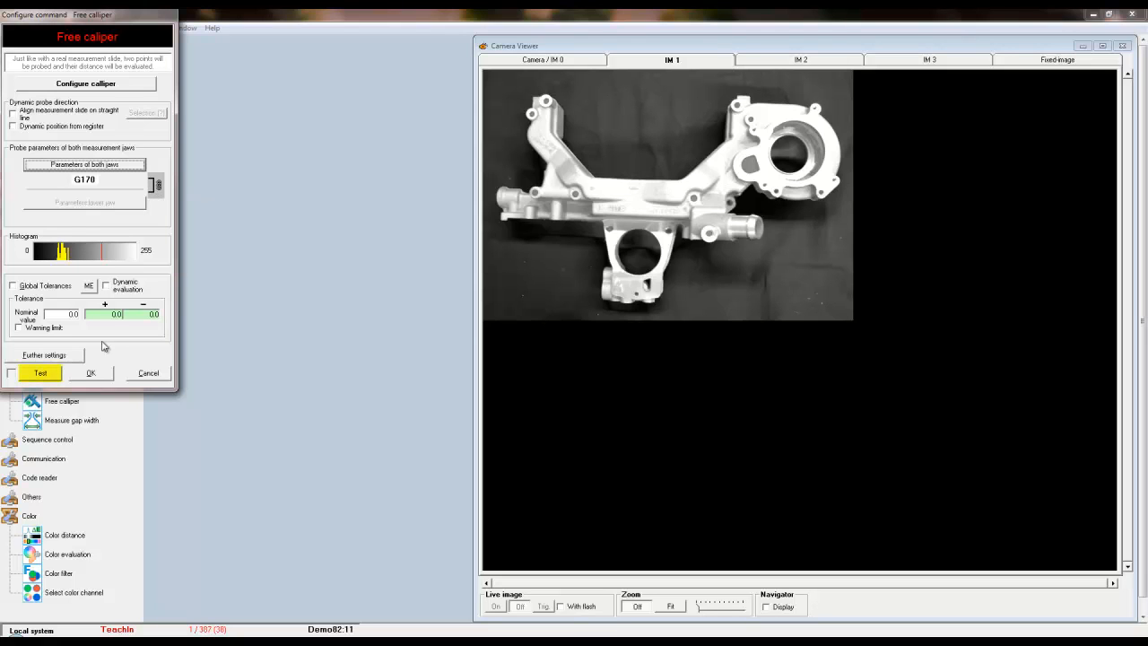
- Test the caliper measurement on the part and confirm the Free caliper command
click(42, 373)
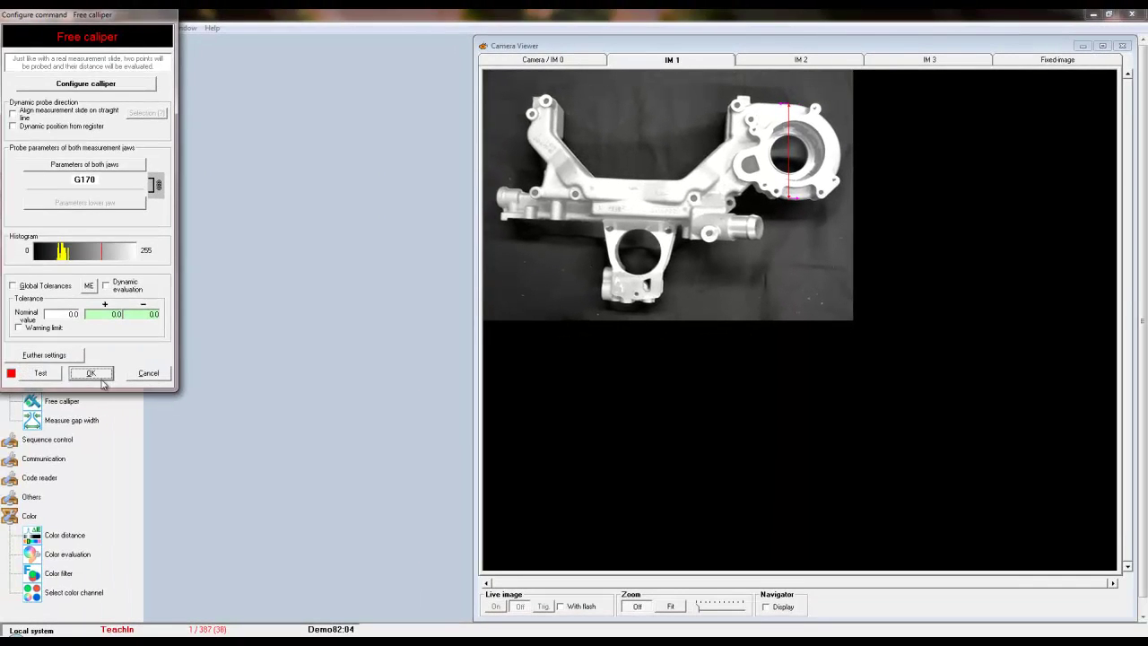
click(91, 374)
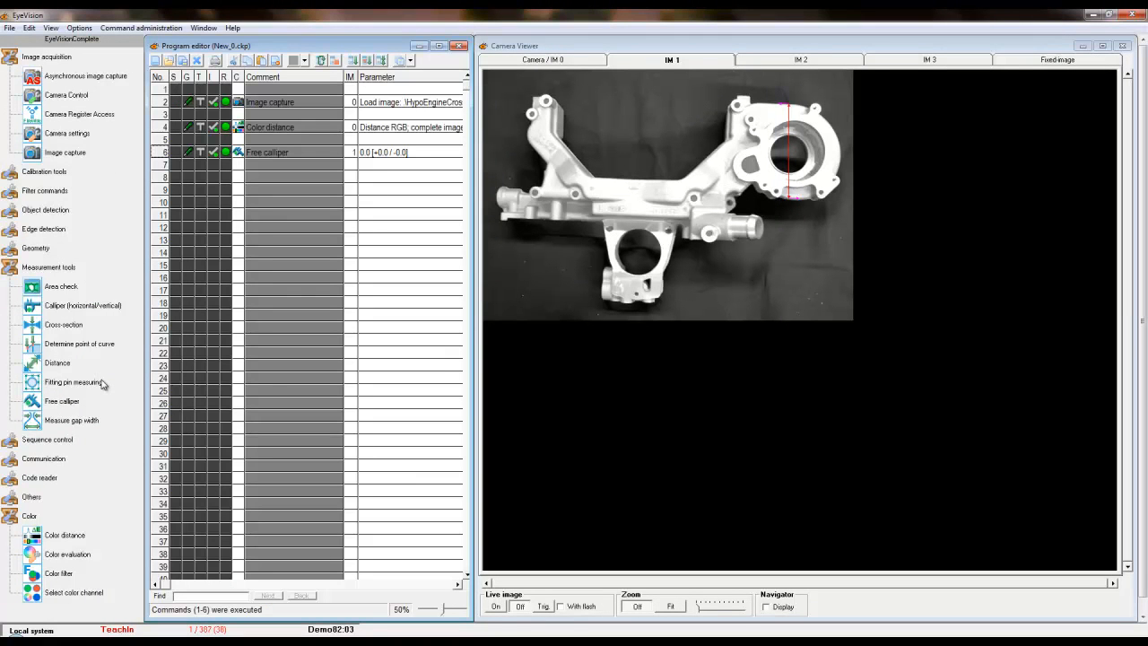
- Run the program and use the caliper's last result 158.4485 as nominal value
click(241, 183)
right_click(244, 154)
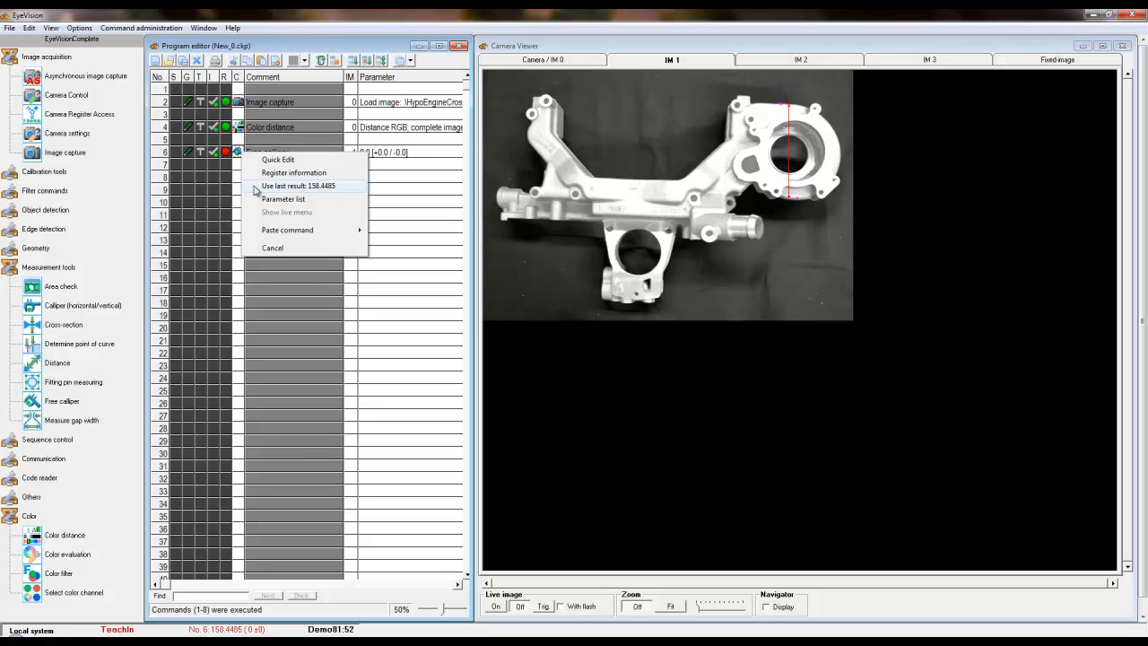
click(256, 189)
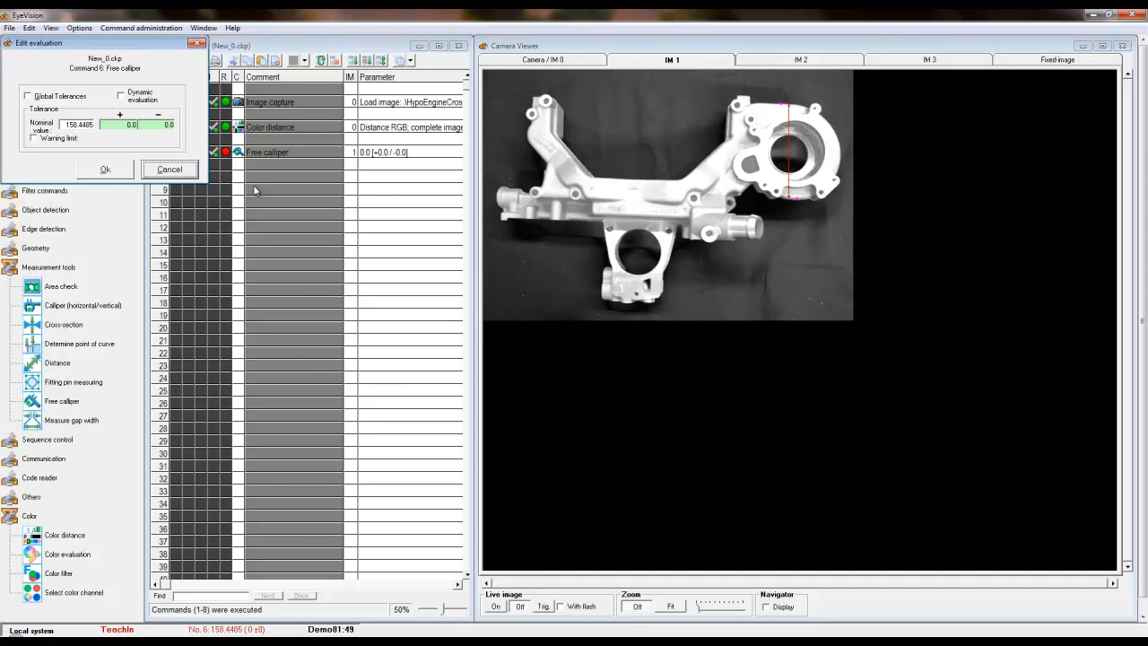
- Enter ±9999999 plus and minus tolerances and confirm the evaluation
double_click(131, 125)
text(9999999)
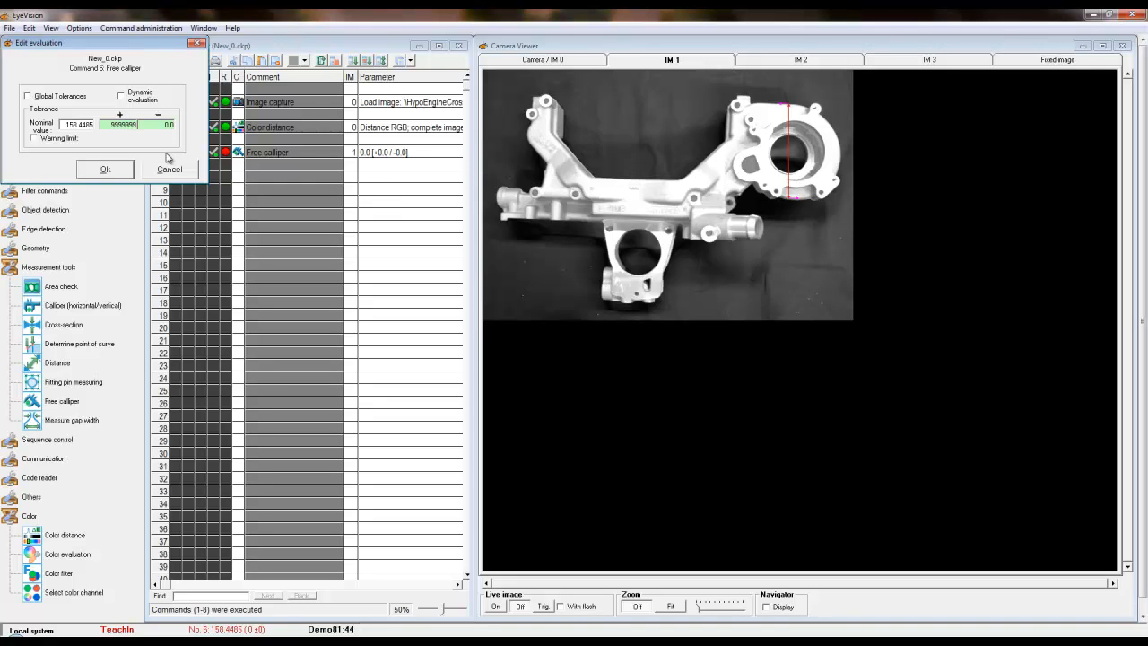
double_click(168, 124)
text(9999999)
click(104, 169)
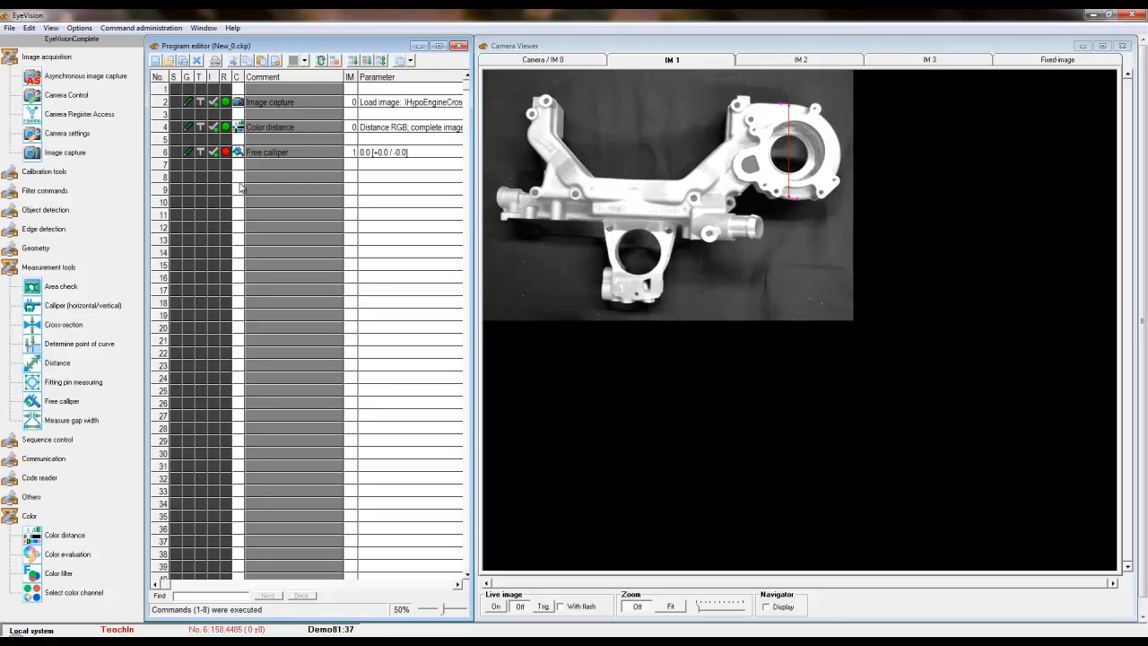
- Rerun the program with F5, then pick the Text command under Communication
key(F5)
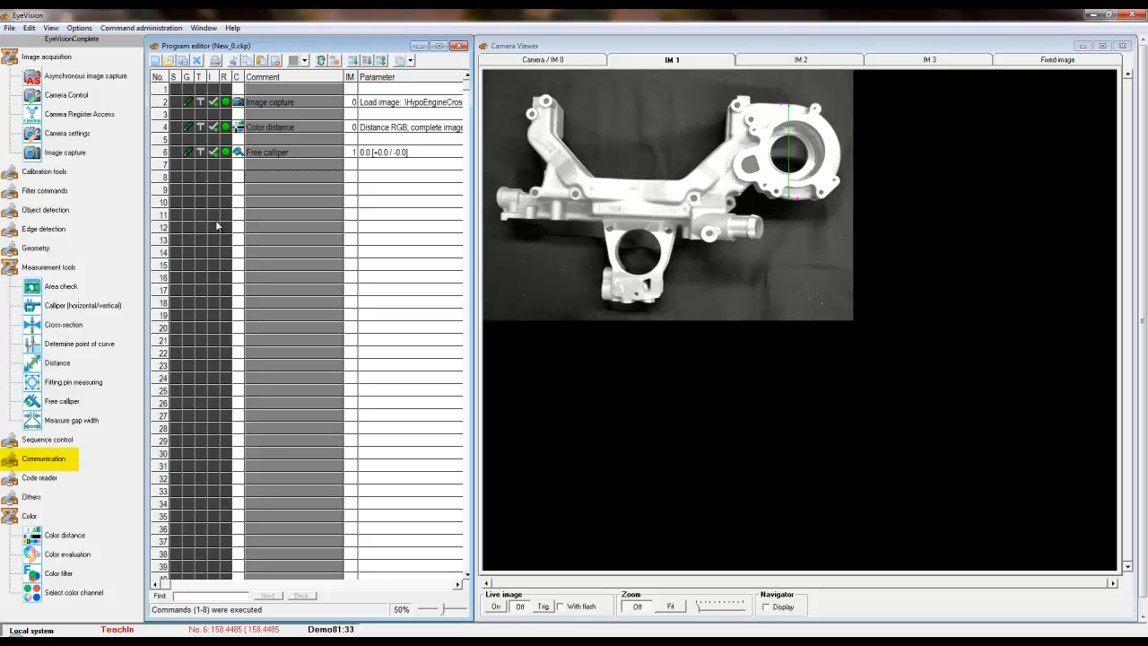
click(43, 459)
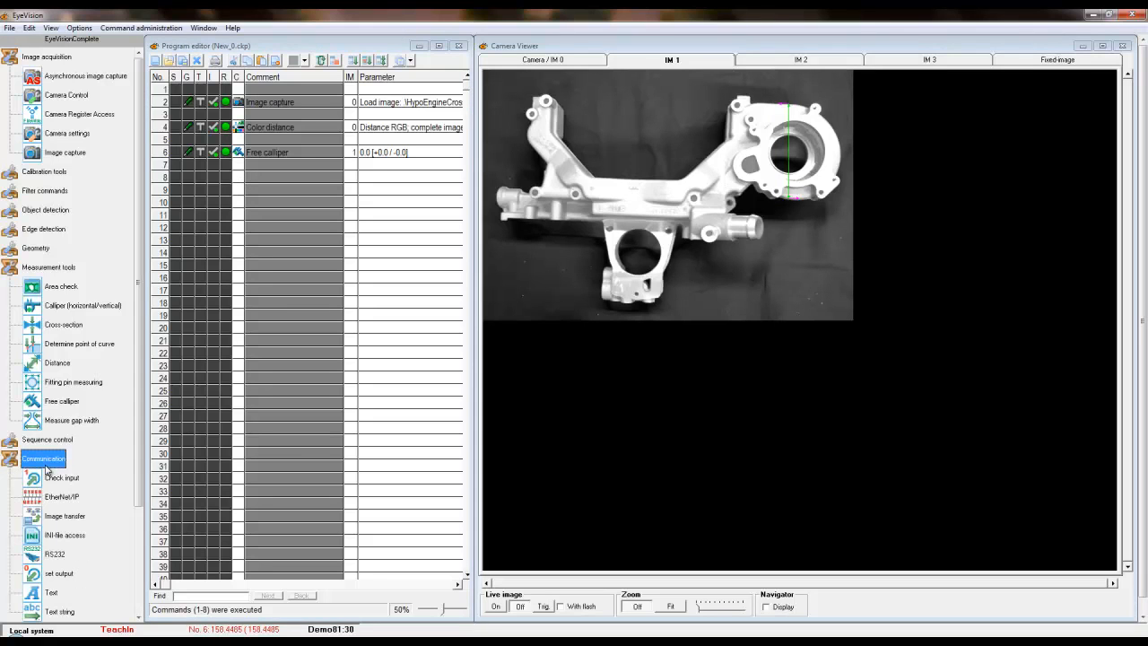
click(51, 592)
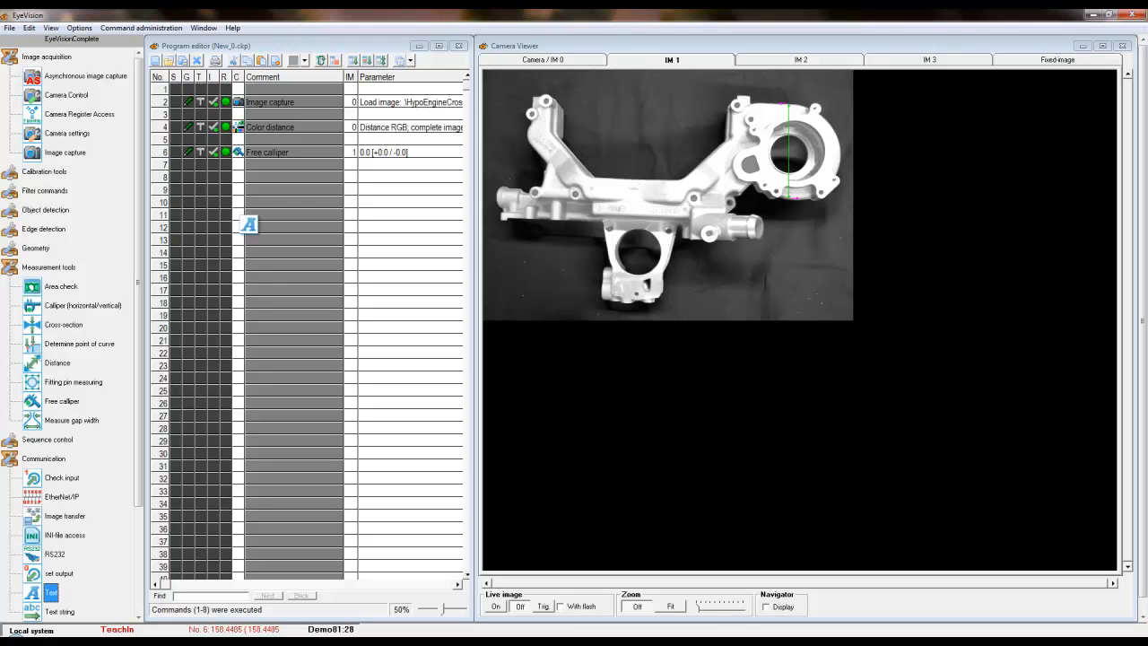
- Add a Text command showing a measured value labelled 'Distance :'
drag(103, 565, 239, 177)
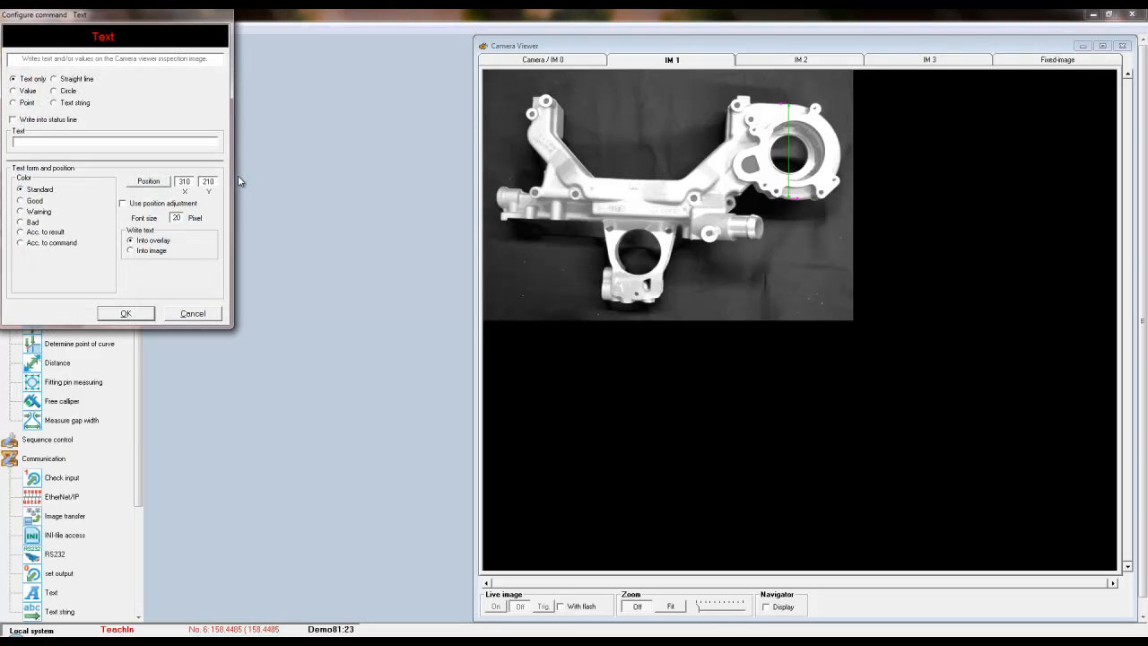
click(12, 91)
click(78, 139)
text(Dista)
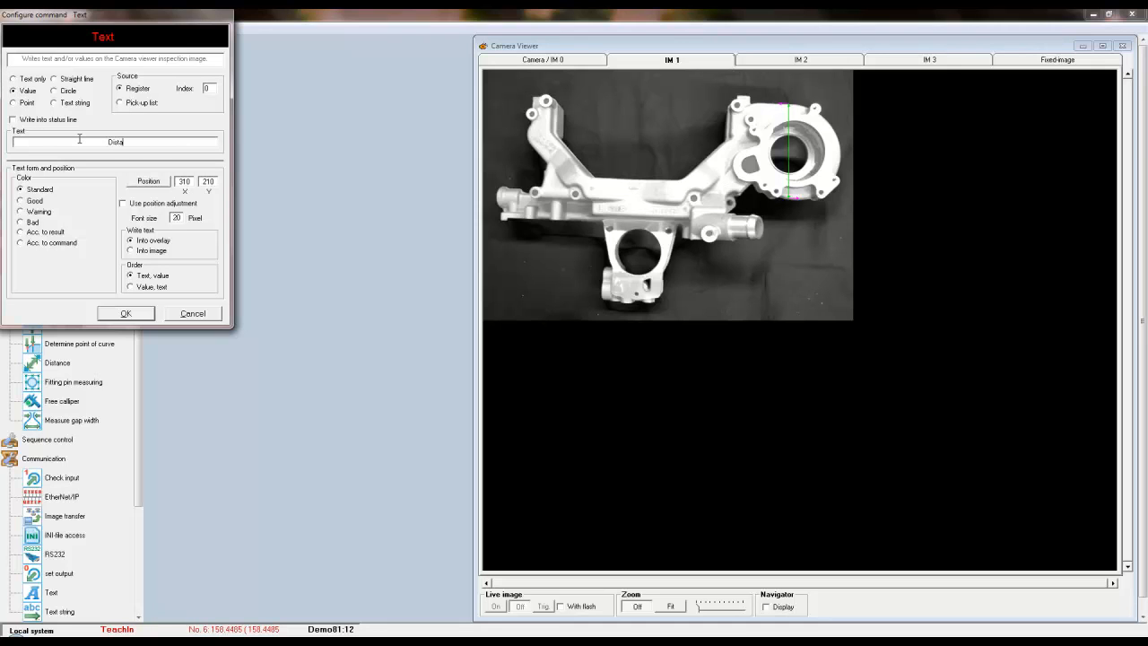
text(nce :)
- Colour the text according to result and position it near the image's top-left corner
click(45, 232)
click(149, 181)
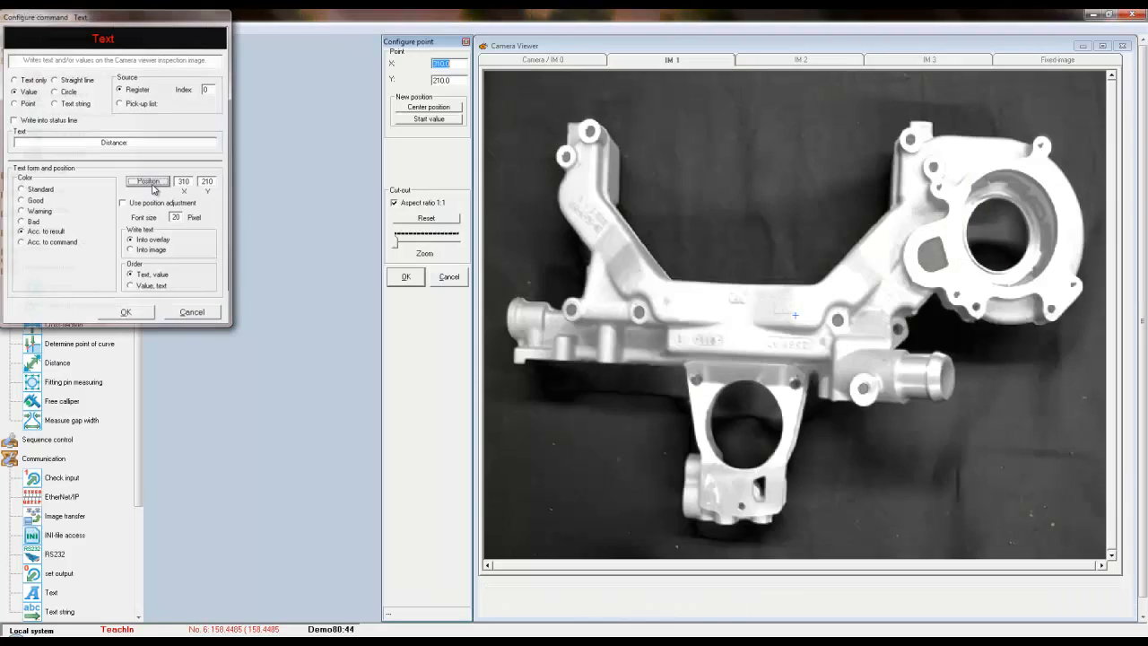
click(528, 83)
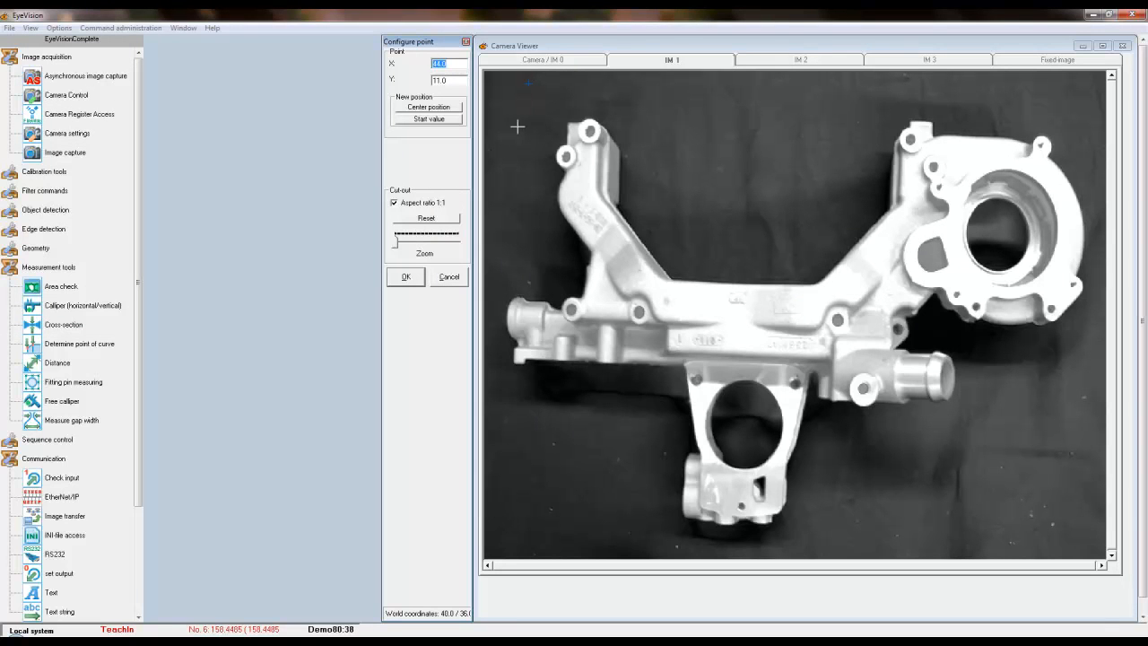
- Set font size 30, confirm the Text command and run the program to overlay 'Distance: 158.4485'
click(405, 276)
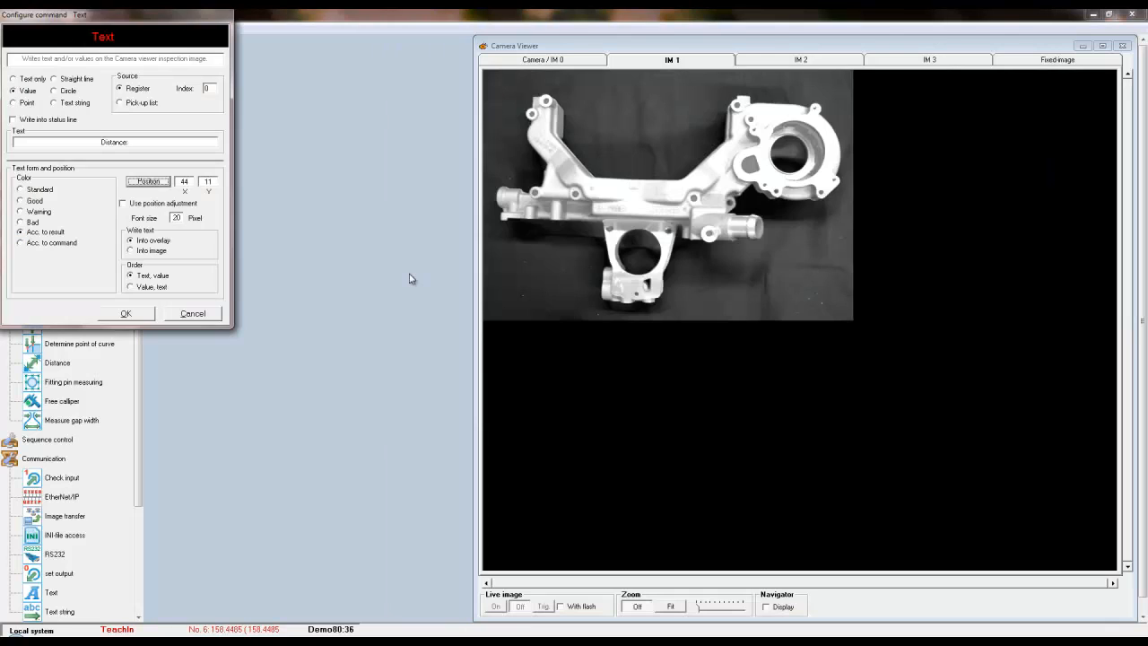
double_click(177, 218)
text(30)
click(129, 313)
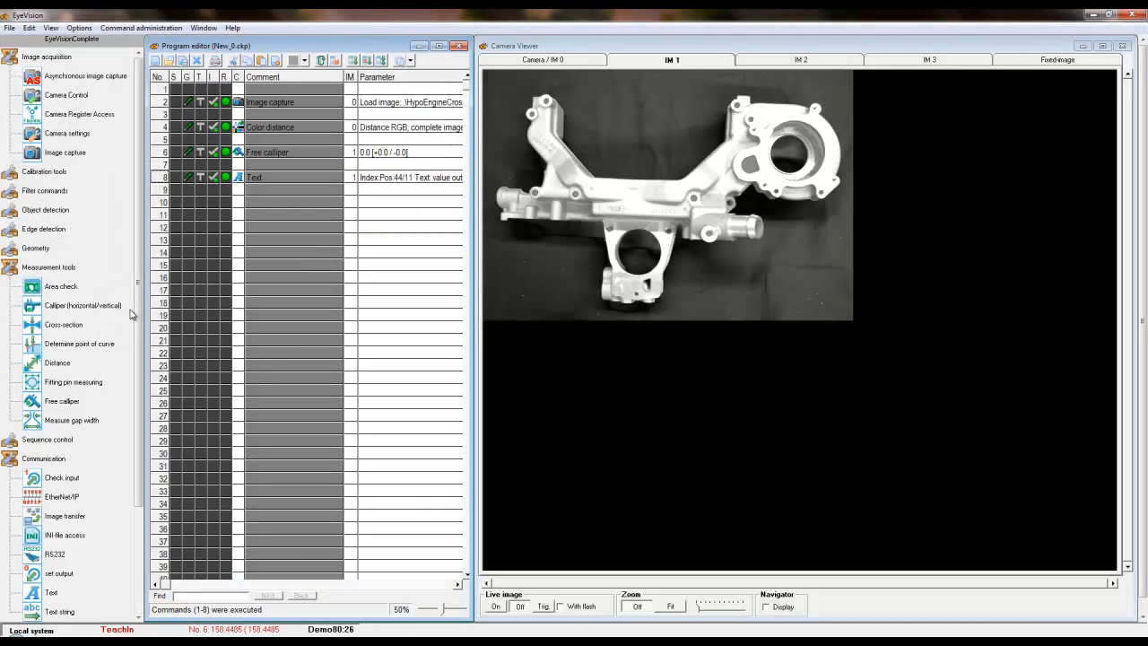
click(232, 208)
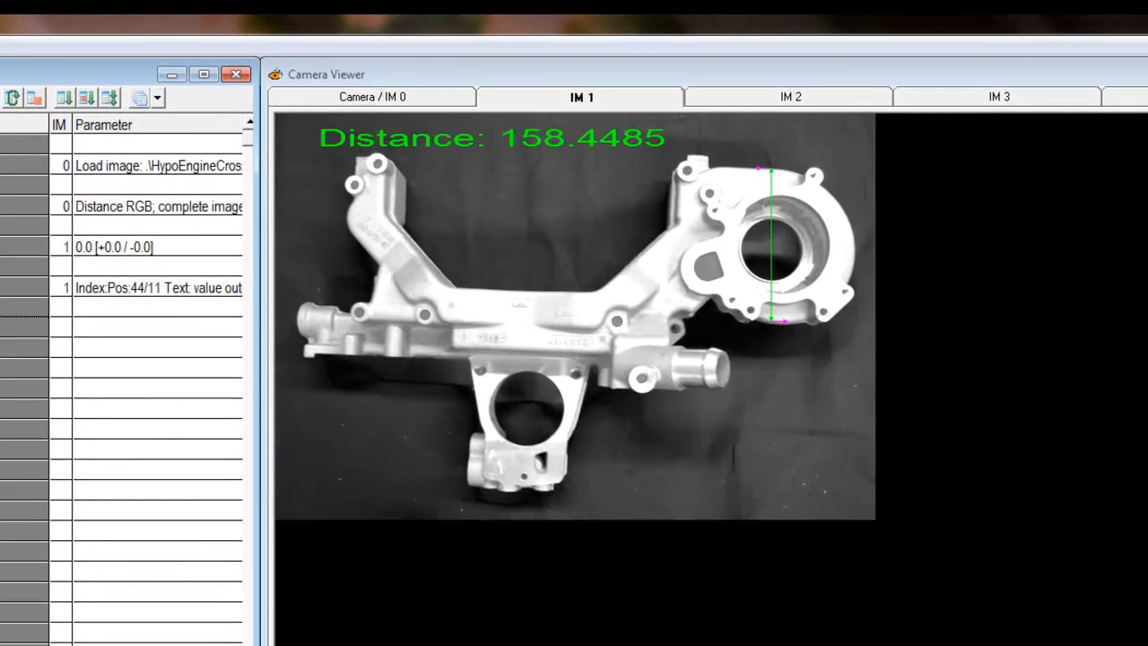